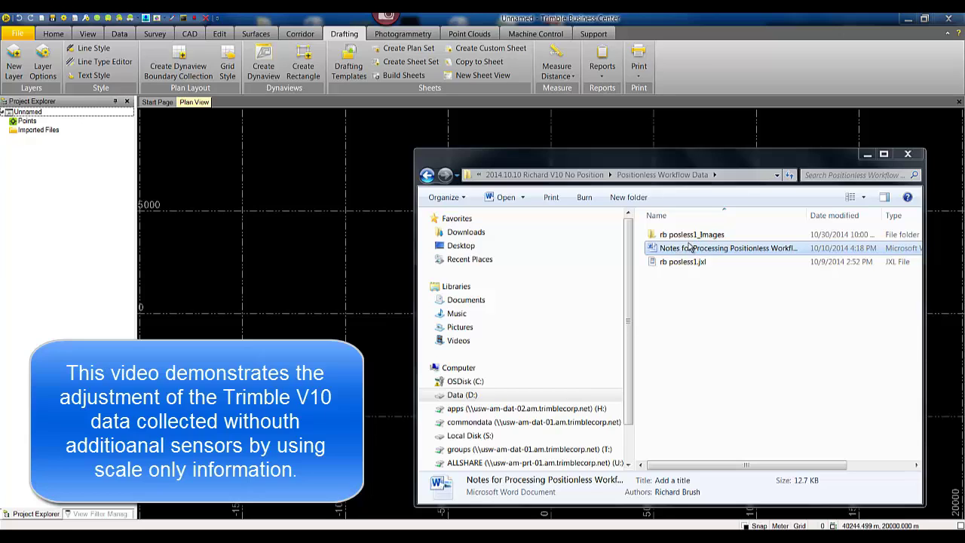
Step: Open the 'Notes for Processing Positionless Workflow' document in Word
{"action": "double_click", "coordinate": [687, 252]}
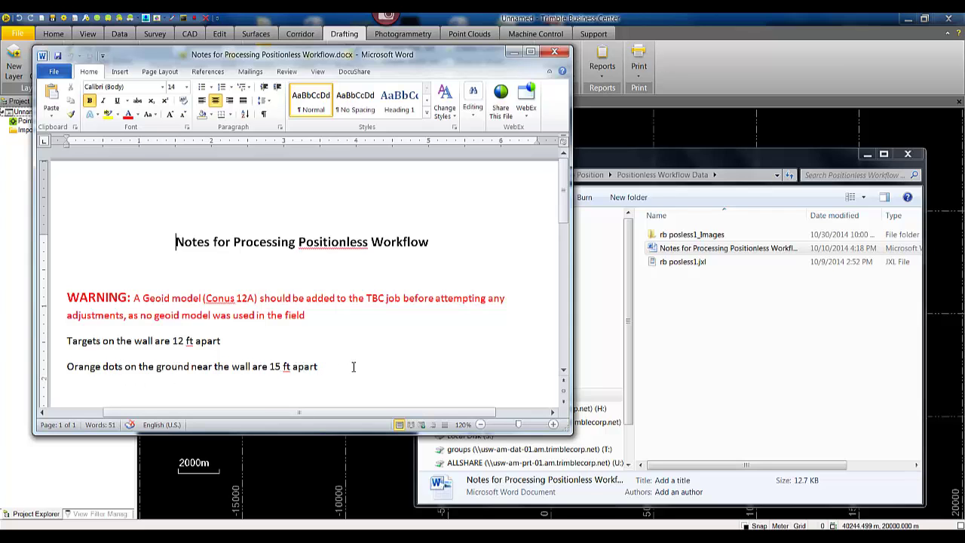
Step: Close the notes and import rb posless1.jxl, accepting its scale-only projection definition
{"action": "left_click", "coordinate": [555, 51]}
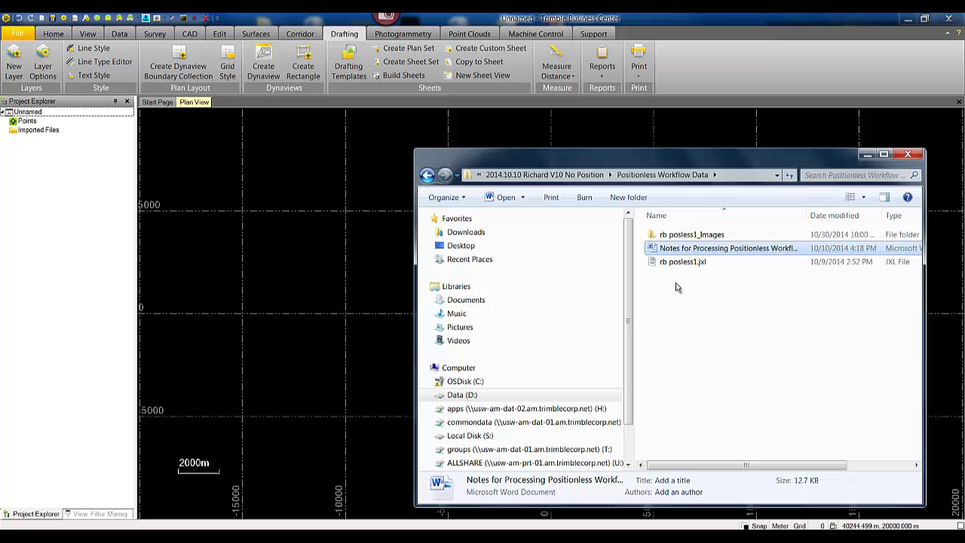
{"action": "key", "text": "Down"}
{"action": "left_click_drag", "start_coordinate": [339, 283], "coordinate": [338, 276]}
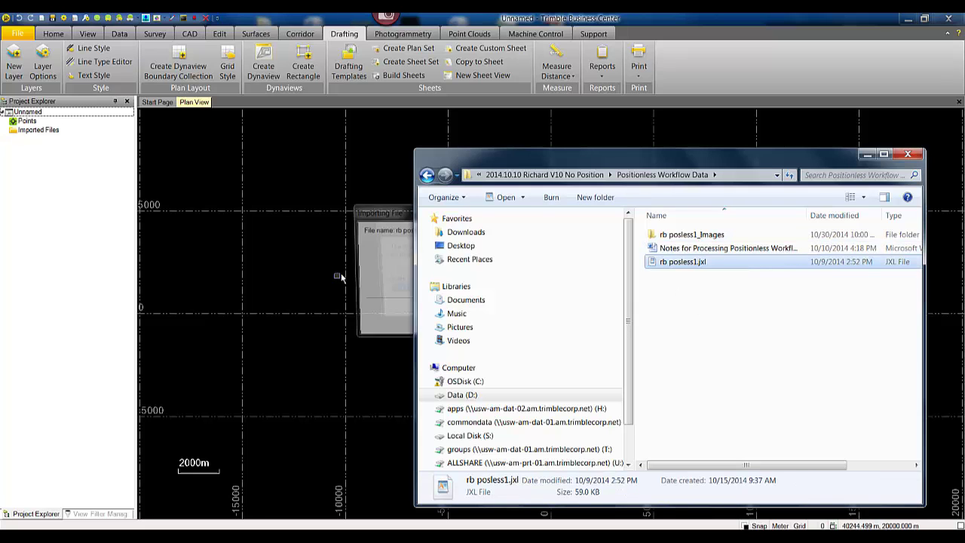
{"action": "left_click", "coordinate": [867, 154]}
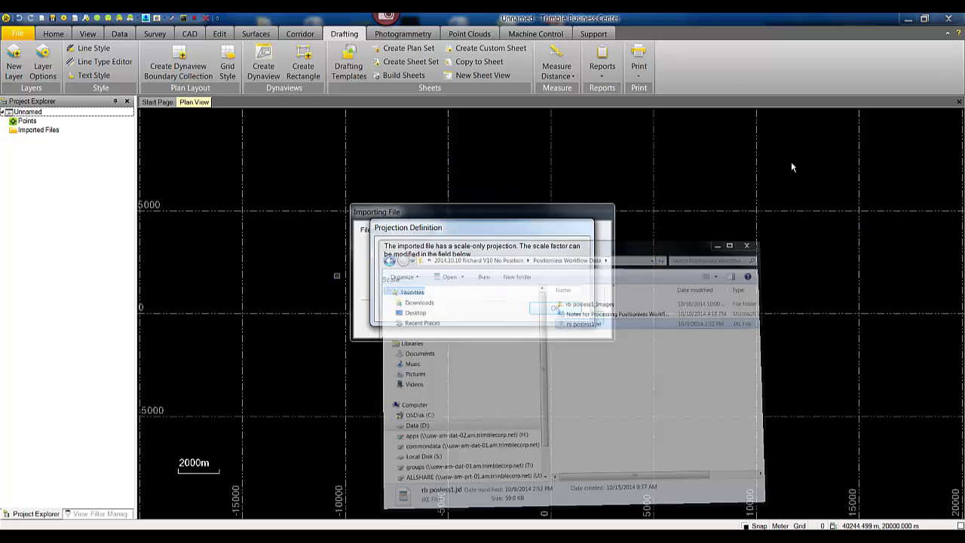
{"action": "left_click", "coordinate": [567, 312]}
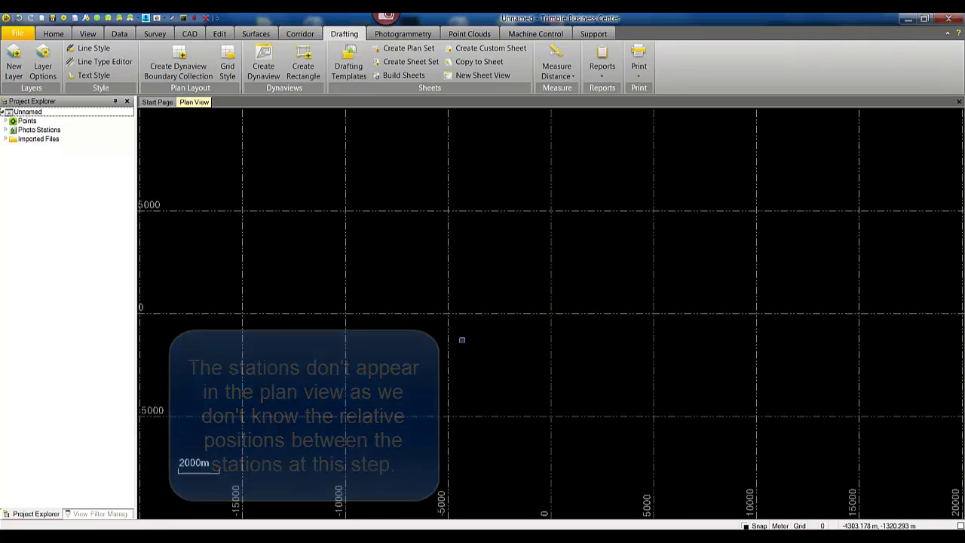
Step: Start Adjust Photo Stations from the Photogrammetry tab with Standard Resection as the setup type
{"action": "left_click", "coordinate": [402, 34]}
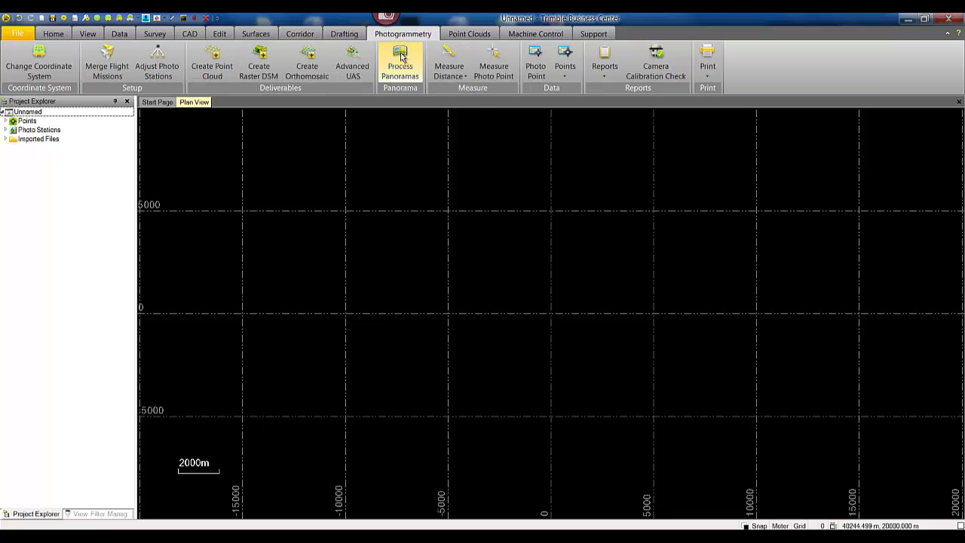
{"action": "left_click", "coordinate": [158, 66]}
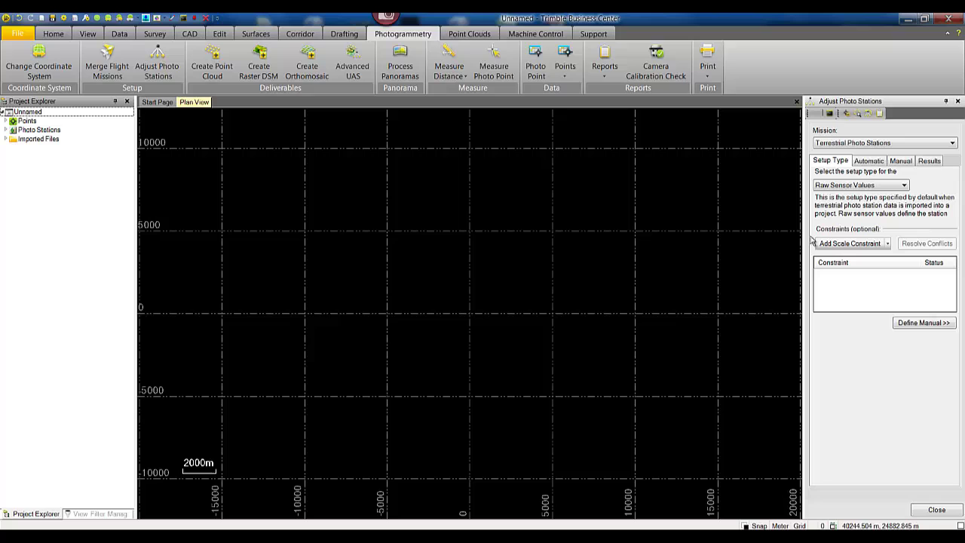
{"action": "left_click", "coordinate": [888, 245]}
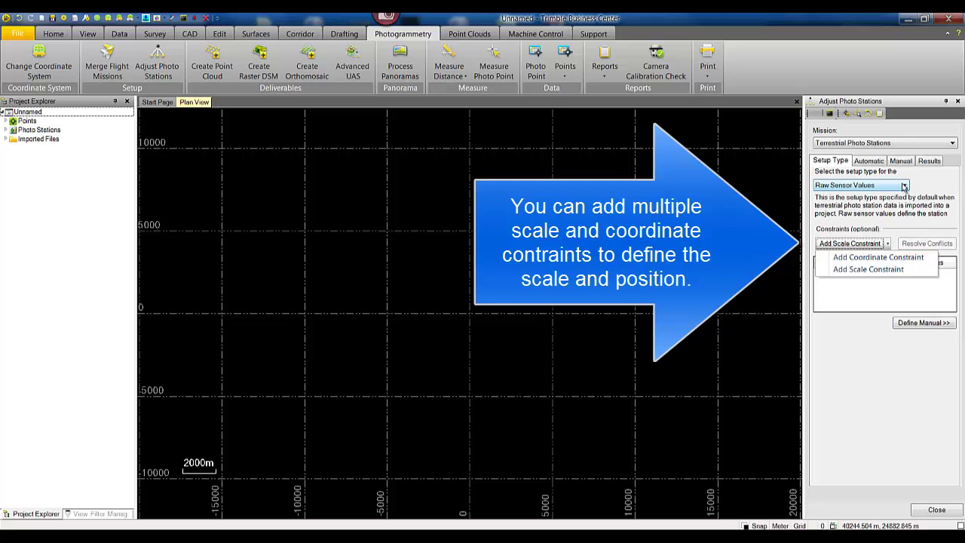
{"action": "left_click", "coordinate": [904, 185]}
{"action": "left_click", "coordinate": [894, 220]}
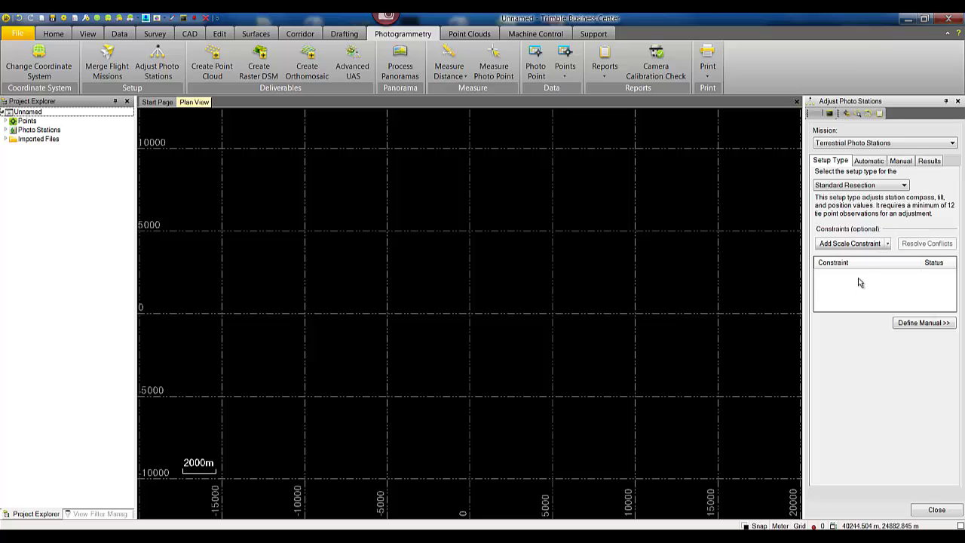
Step: Create manual tie point 1 in the widened Adjust Photo Stations panel
{"action": "left_click", "coordinate": [901, 161]}
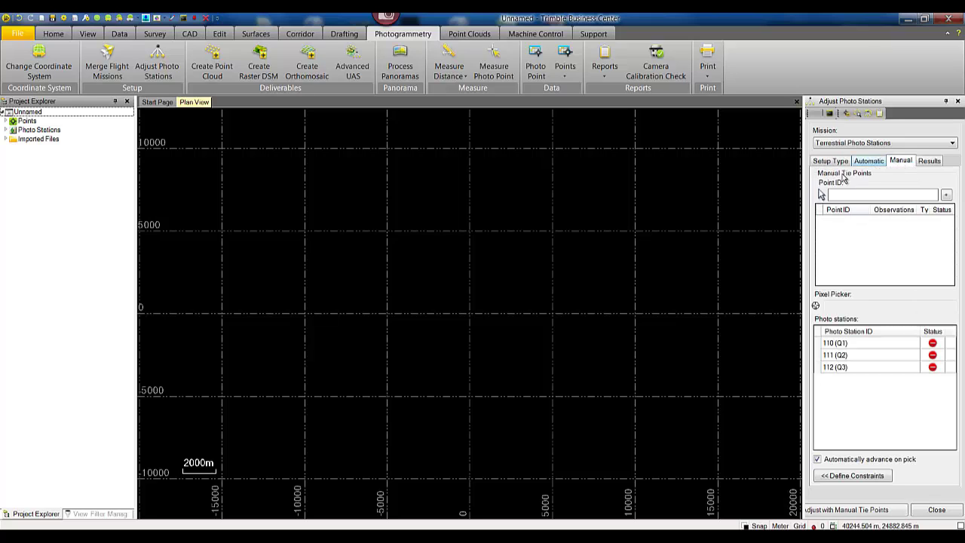
{"action": "left_click_drag", "start_coordinate": [791, 194], "coordinate": [778, 194]}
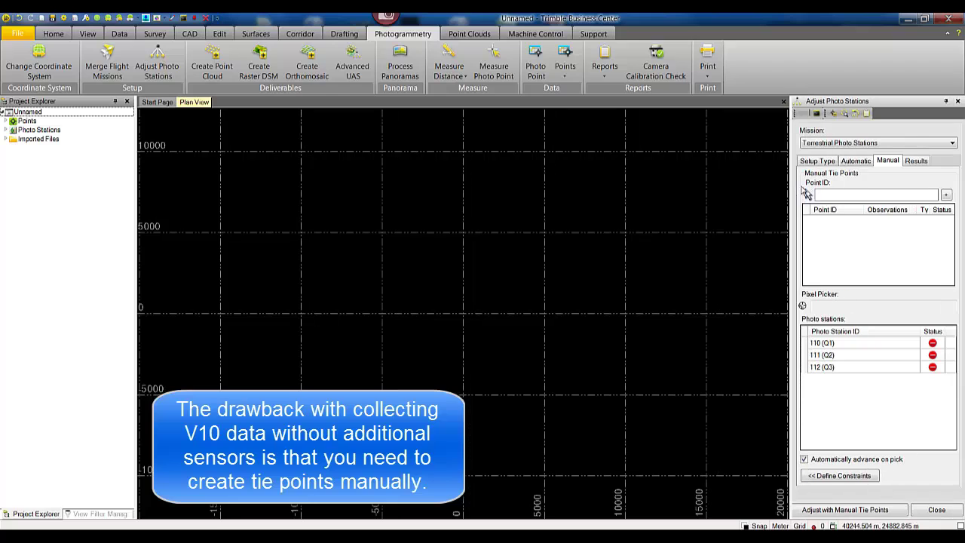
{"action": "left_click", "coordinate": [829, 195]}
{"action": "type", "text": "1"}
{"action": "left_click", "coordinate": [946, 195]}
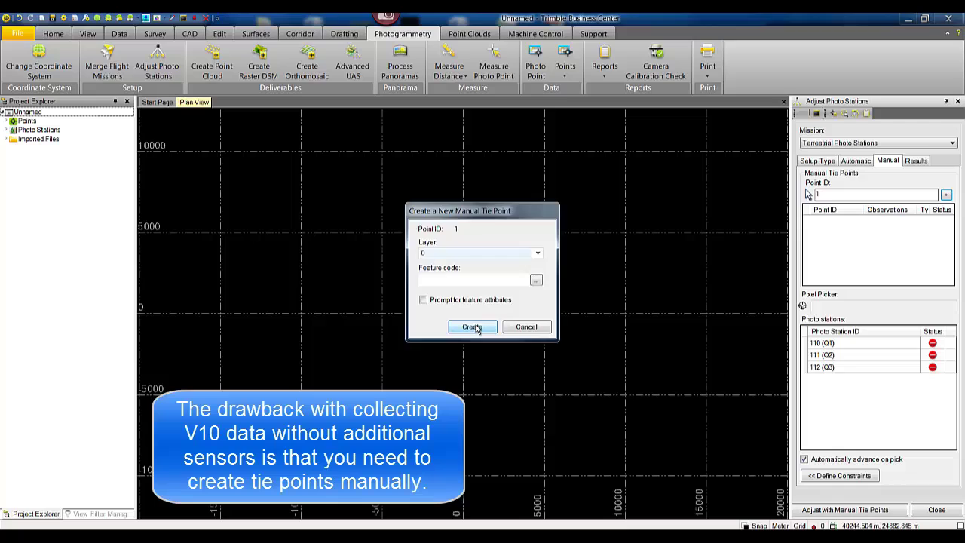
{"action": "left_click", "coordinate": [472, 326]}
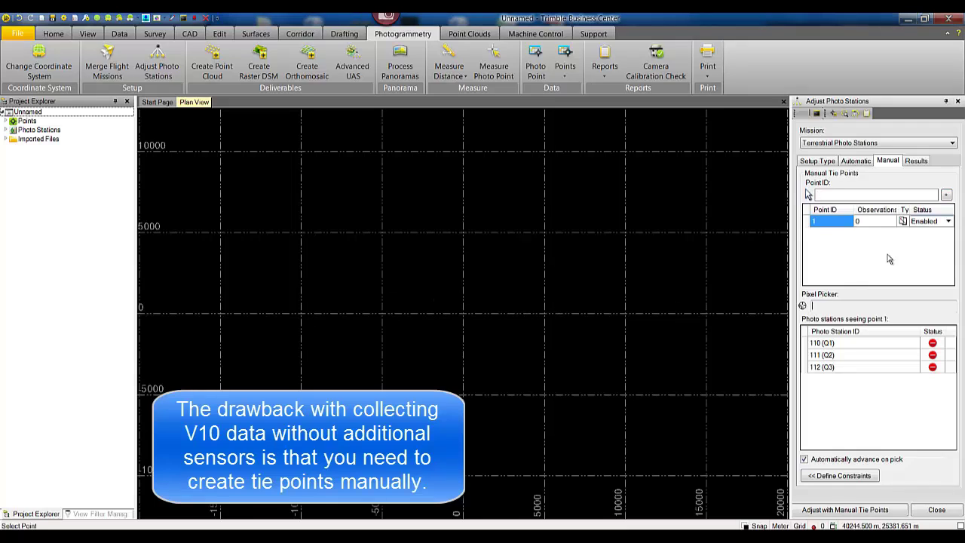
Step: Mark tie point 1 on the right wall target in stations 110, 111 and 112
{"action": "left_click", "coordinate": [805, 343]}
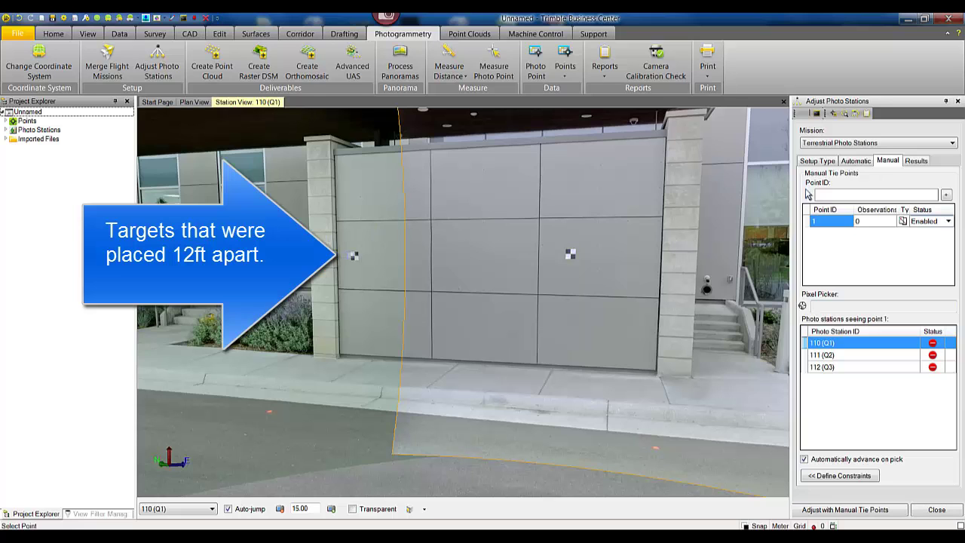
{"action": "left_click_drag", "start_coordinate": [576, 388], "coordinate": [576, 367]}
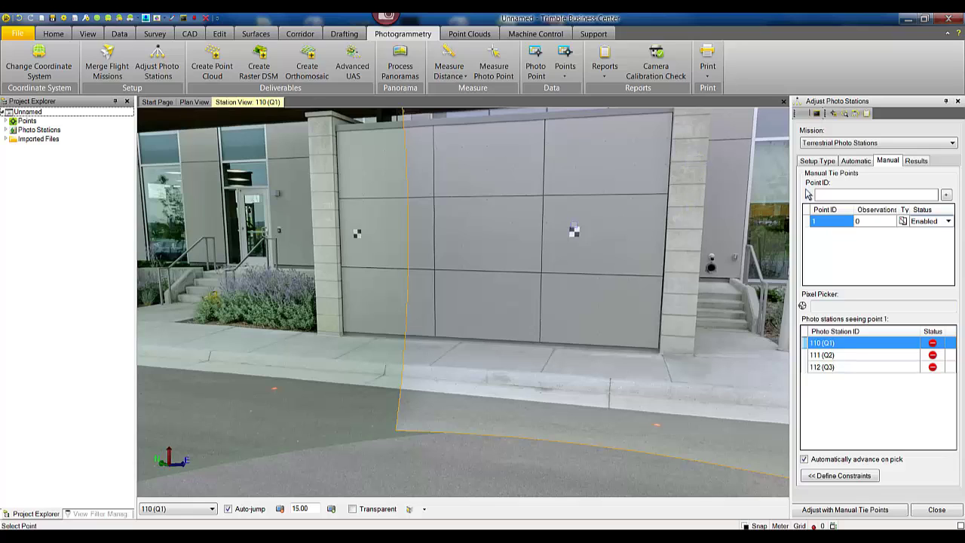
{"action": "mouse_move", "coordinate": [574, 232]}
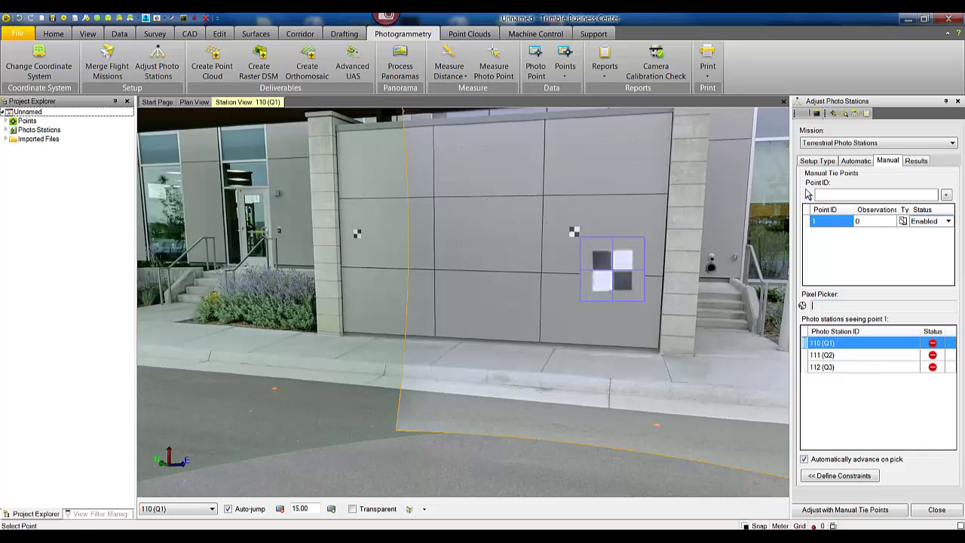
{"action": "left_click", "coordinate": [573, 232]}
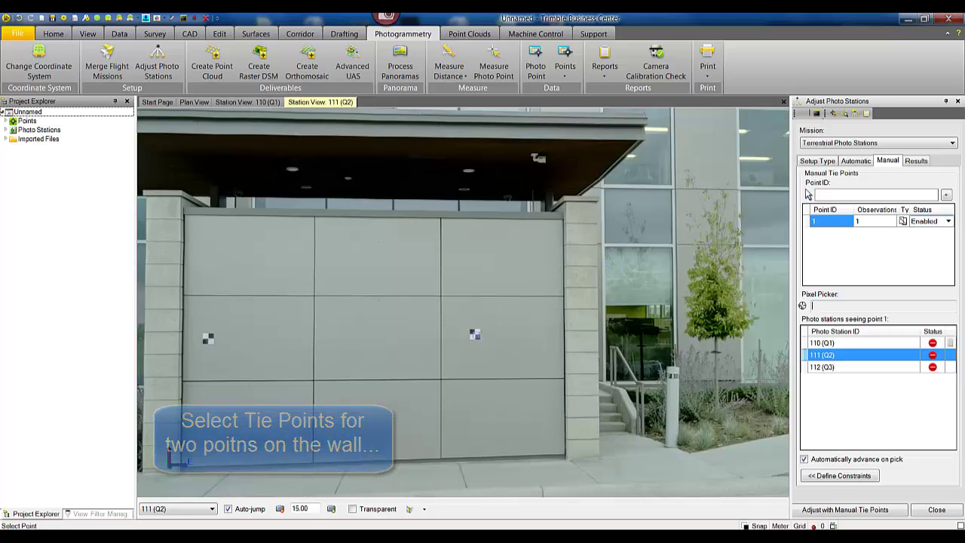
{"action": "left_click", "coordinate": [474, 334]}
{"action": "left_click", "coordinate": [508, 365]}
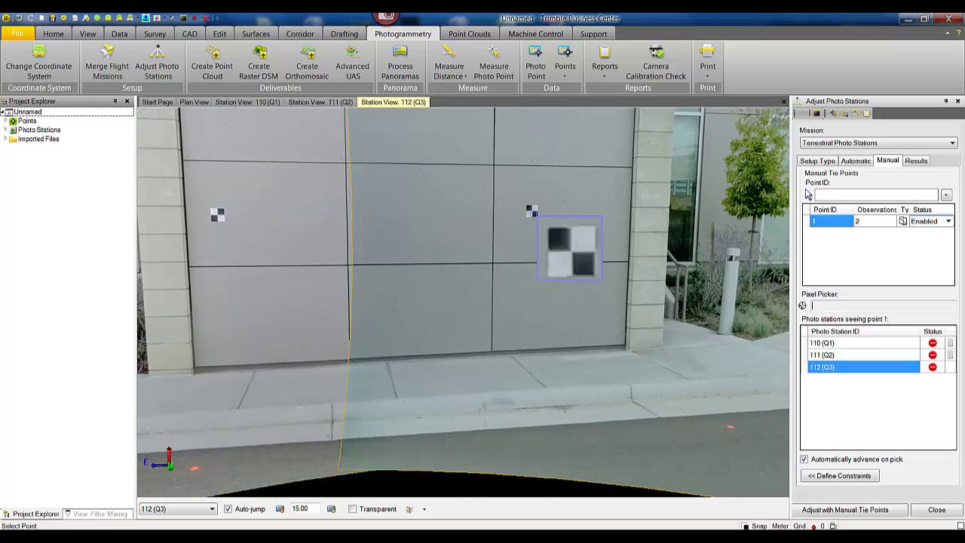
{"action": "left_click", "coordinate": [571, 250]}
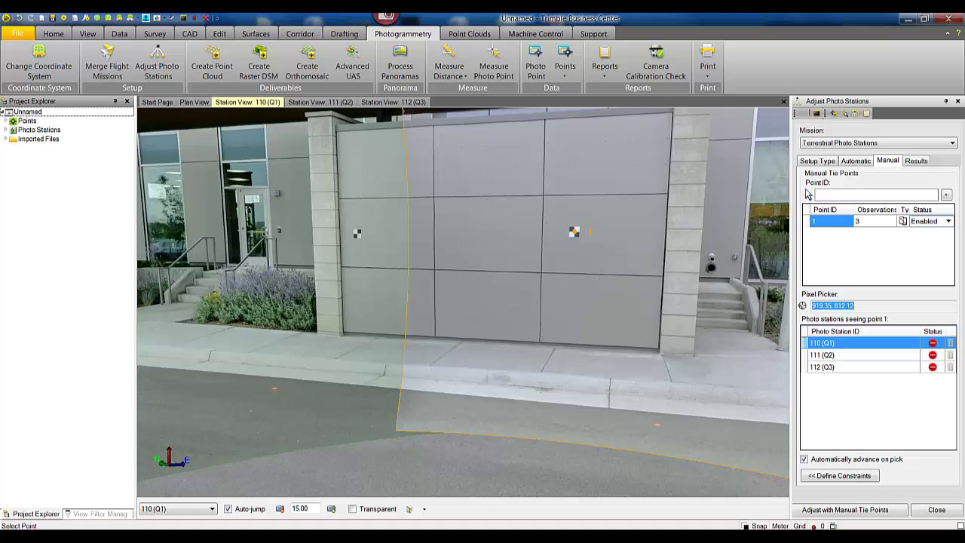
Step: Create manual tie point 2 and mark the left wall target in stations 110, 111 and 112
{"action": "left_click", "coordinate": [854, 198]}
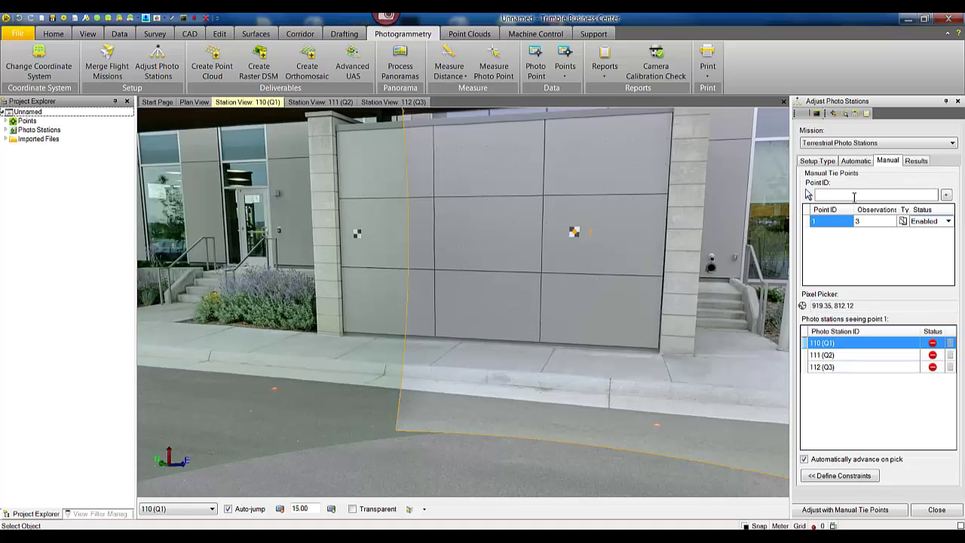
{"action": "left_click", "coordinate": [946, 195]}
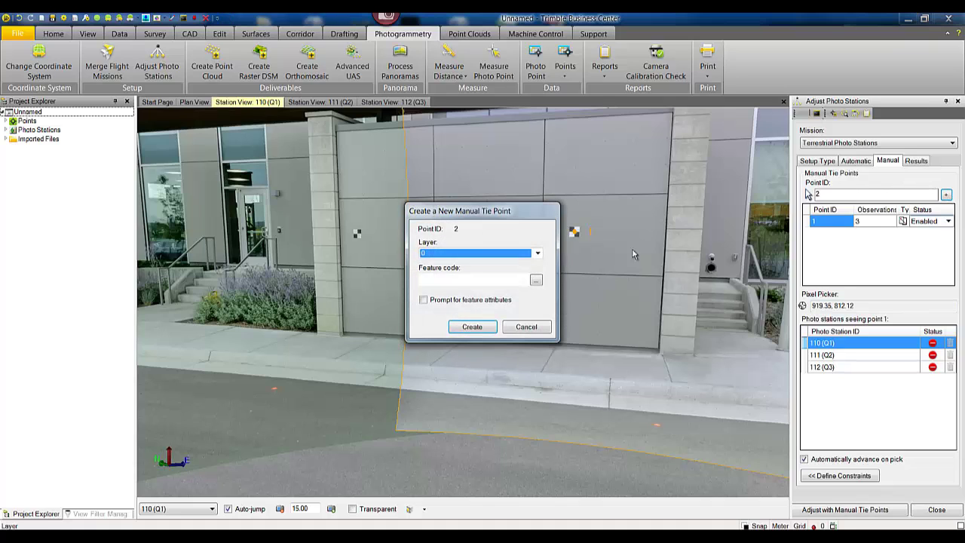
{"action": "left_click", "coordinate": [474, 326]}
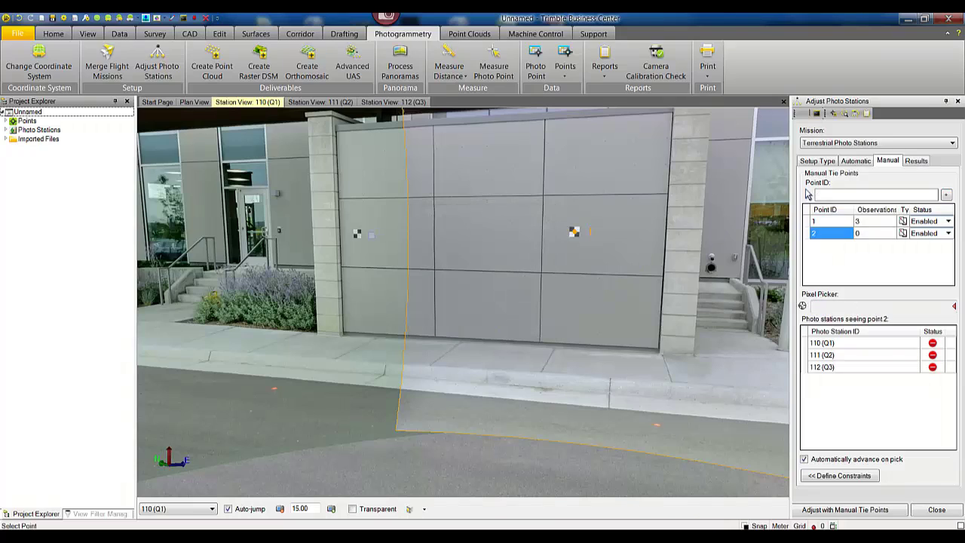
{"action": "left_click", "coordinate": [807, 344]}
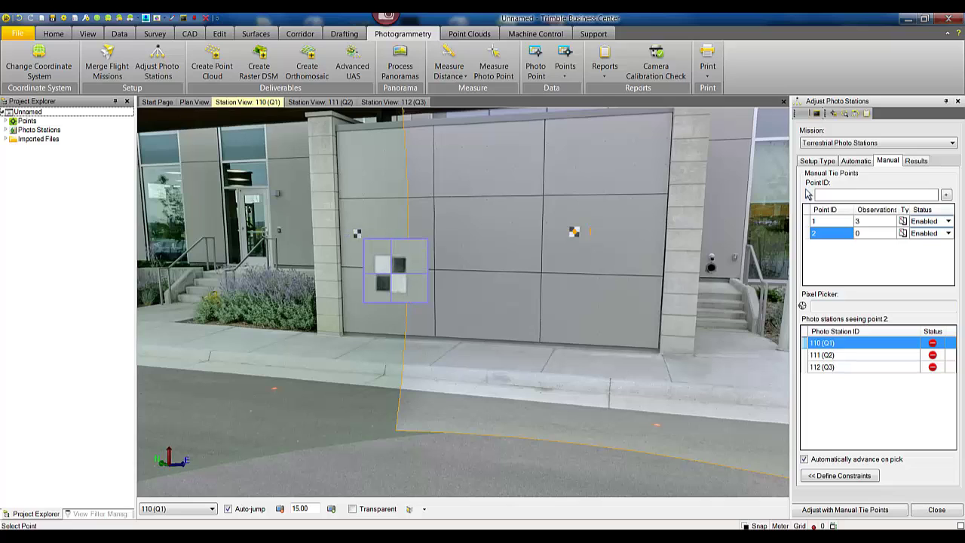
{"action": "left_click", "coordinate": [357, 234]}
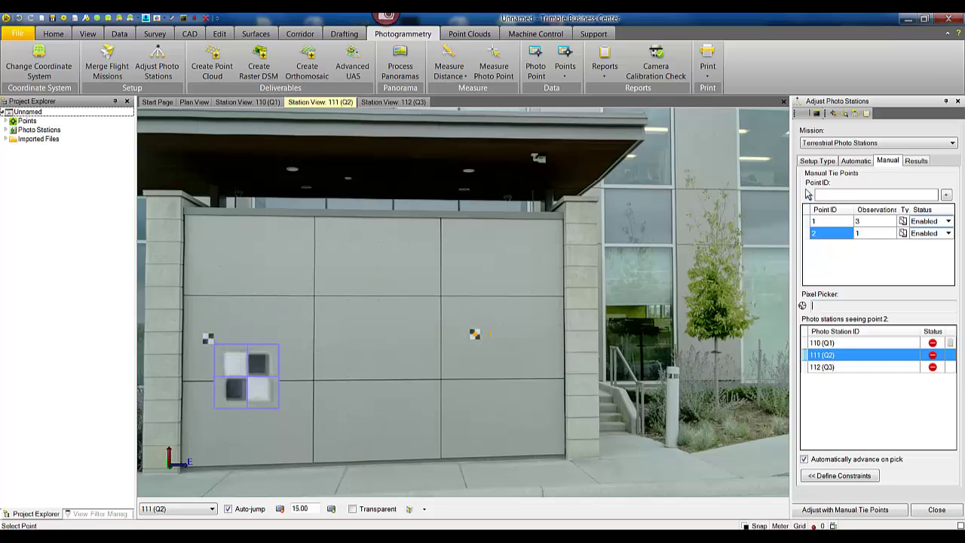
{"action": "left_click", "coordinate": [208, 338]}
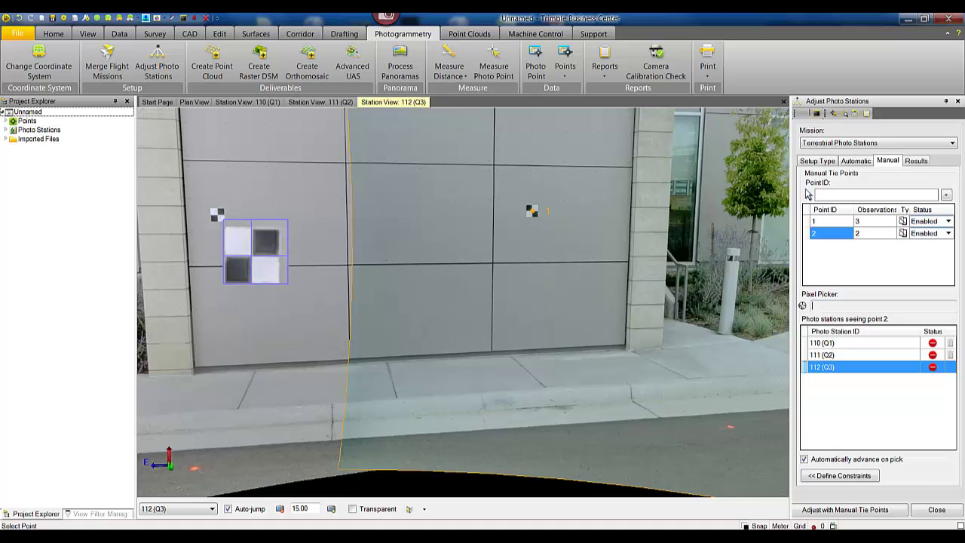
{"action": "left_click", "coordinate": [218, 215]}
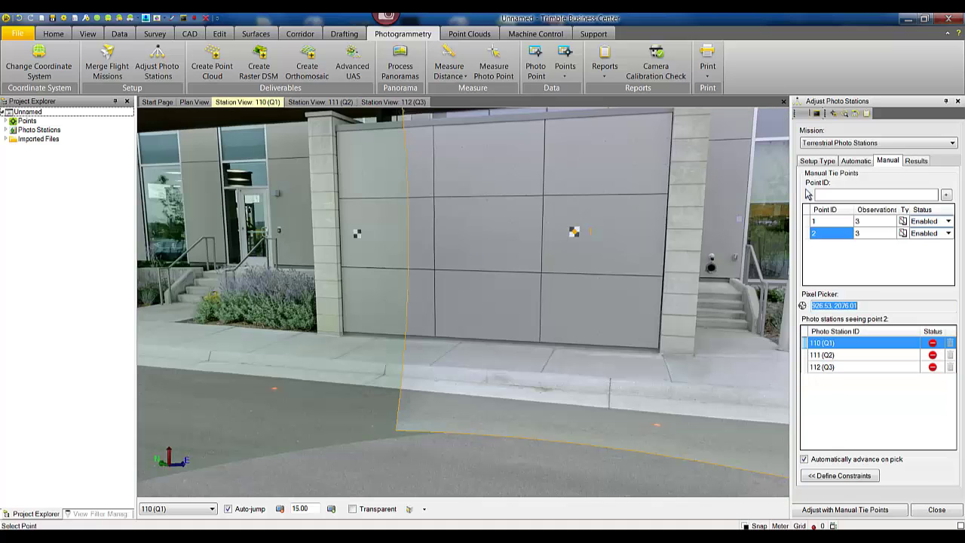
Step: Add a scale constraint from point 1 to point 2 with a 12 ft distance
{"action": "left_click", "coordinate": [846, 476]}
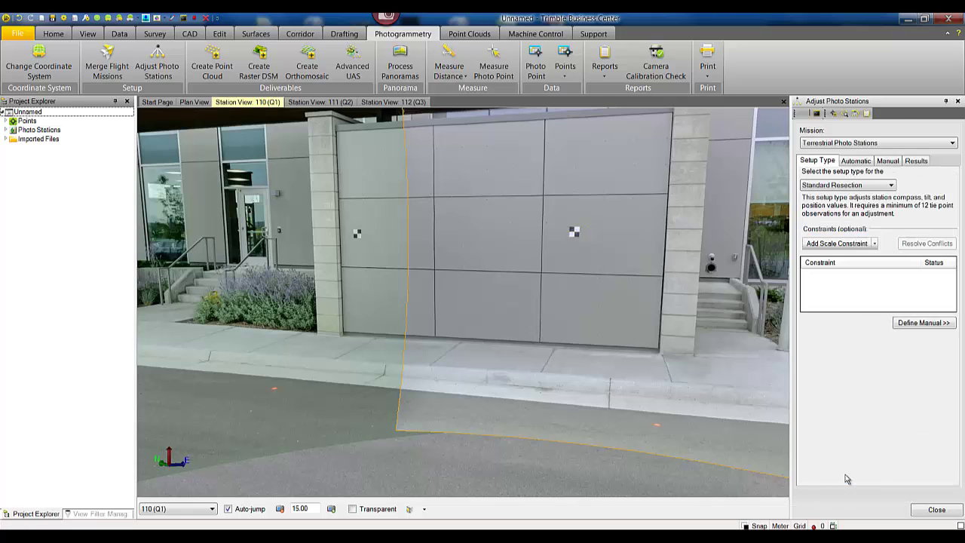
{"action": "left_click", "coordinate": [837, 244]}
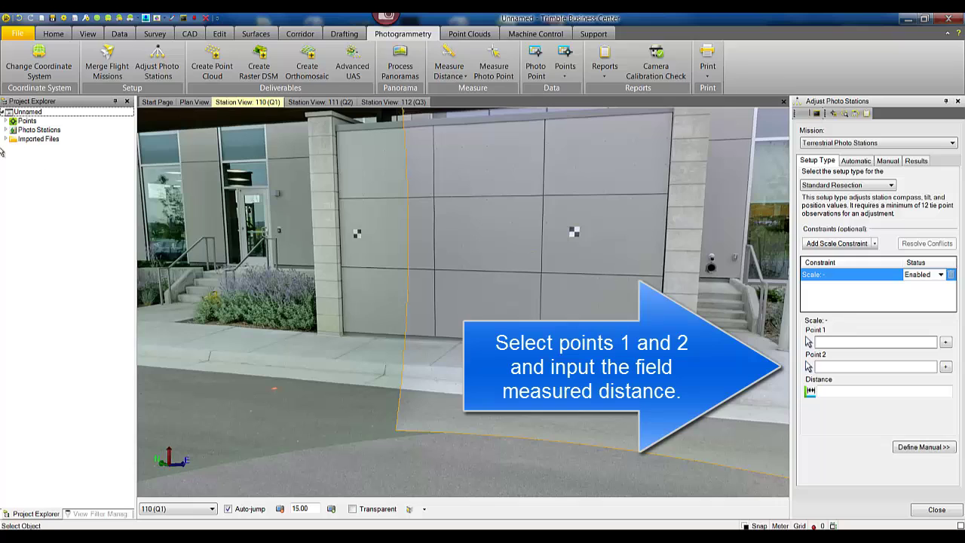
{"action": "left_click", "coordinate": [6, 121]}
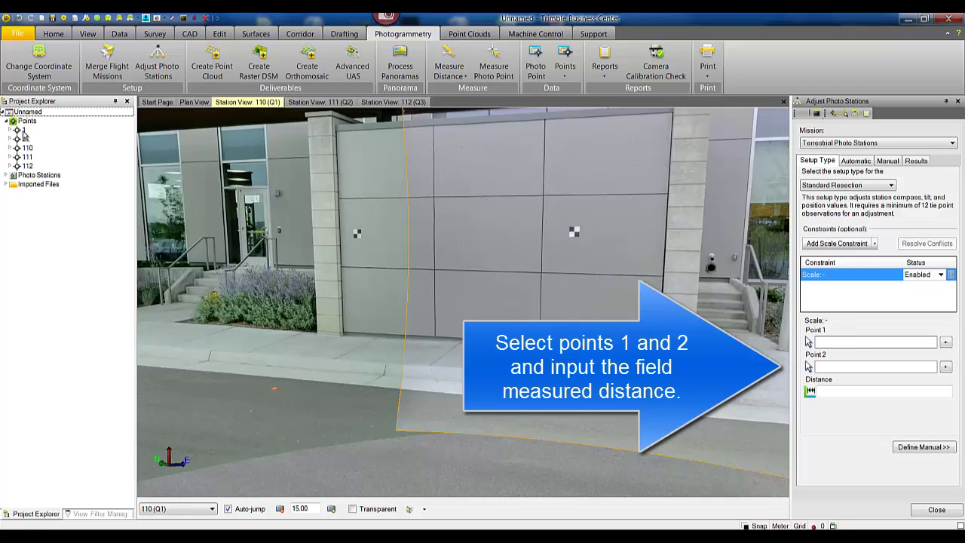
{"action": "left_click", "coordinate": [23, 131]}
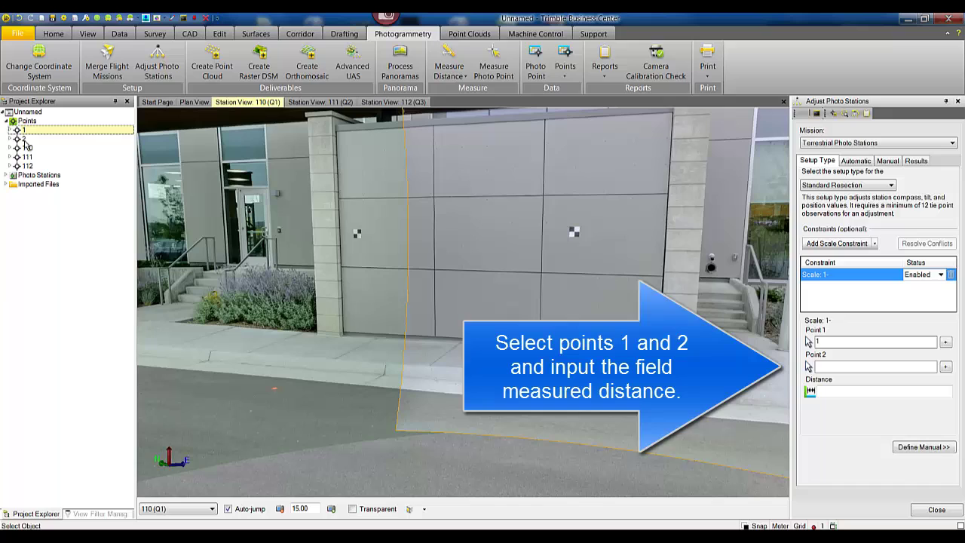
{"action": "left_click", "coordinate": [24, 140]}
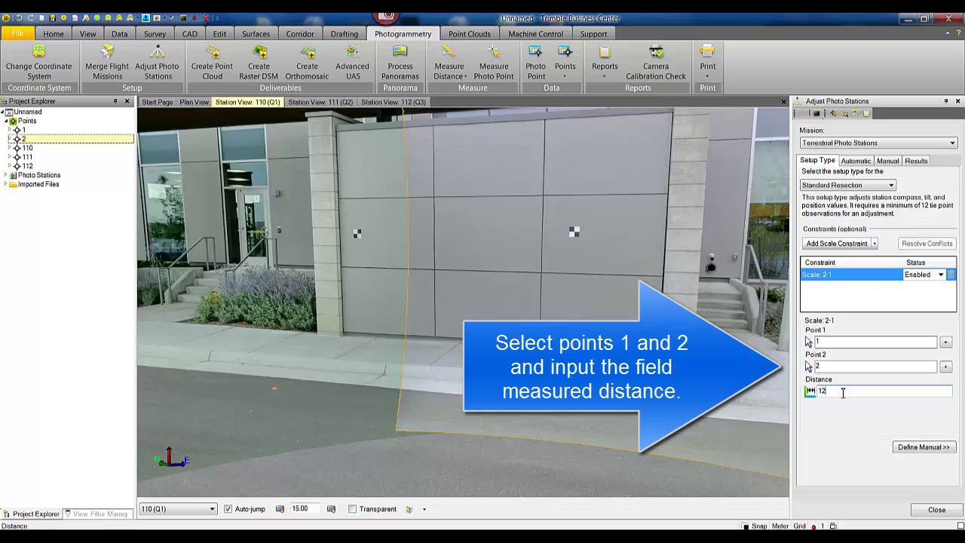
{"action": "type", "text": "12 ft"}
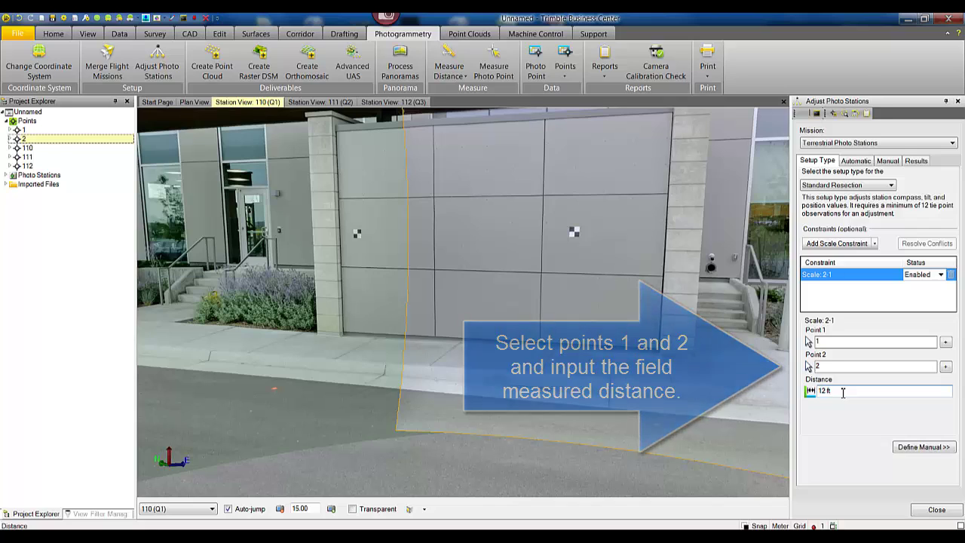
{"action": "key", "text": "Tab"}
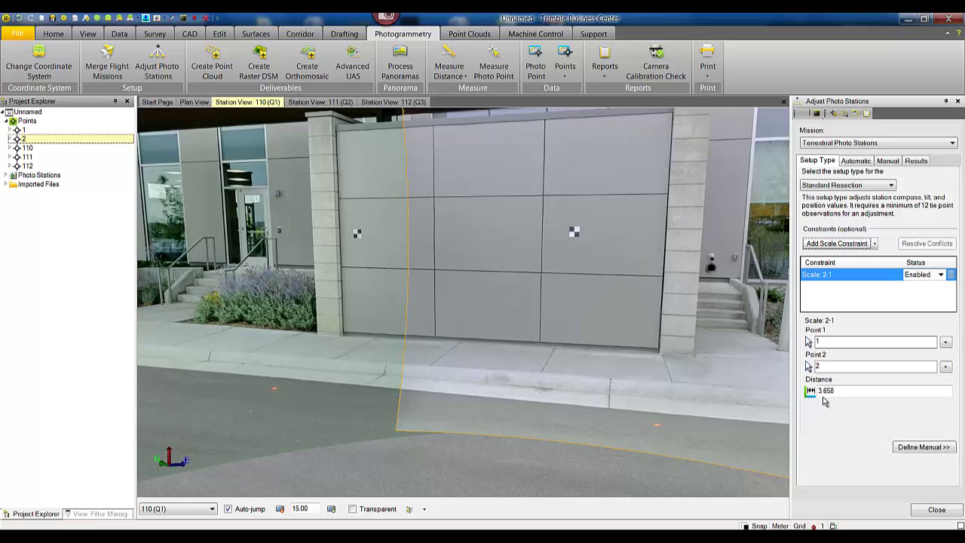
Step: Create tie point mtp1 and mark the panel corner in stations 110, 111 and 112
{"action": "left_click", "coordinate": [932, 446]}
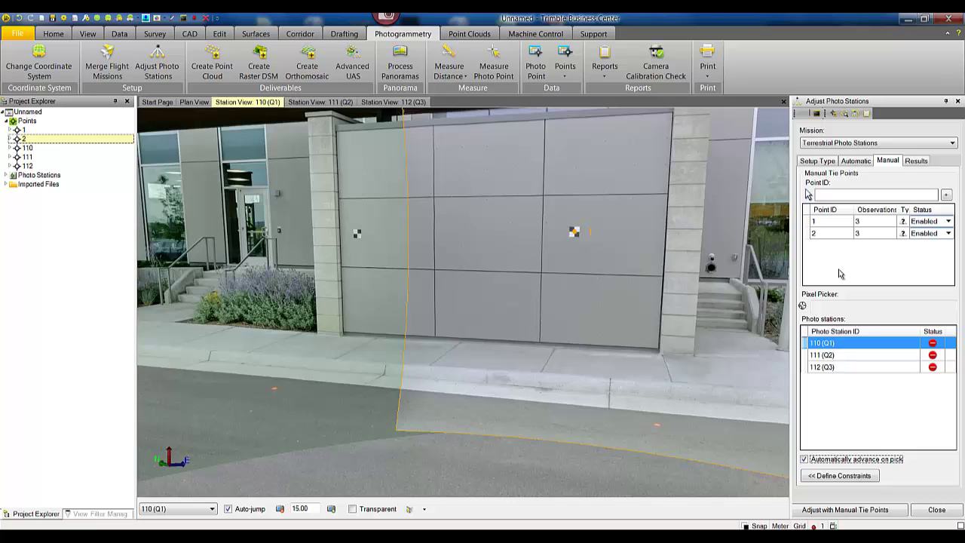
{"action": "left_click", "coordinate": [834, 196]}
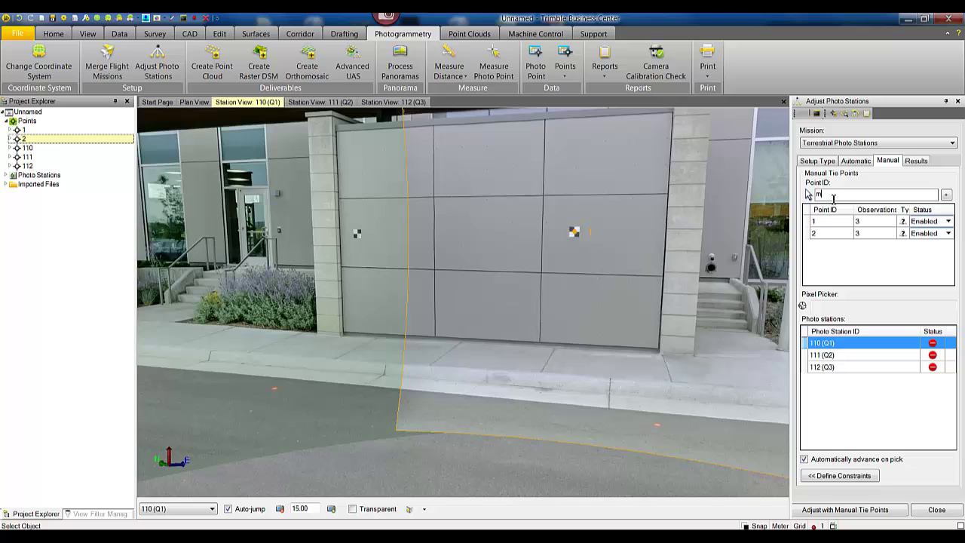
{"action": "left_click", "coordinate": [947, 195]}
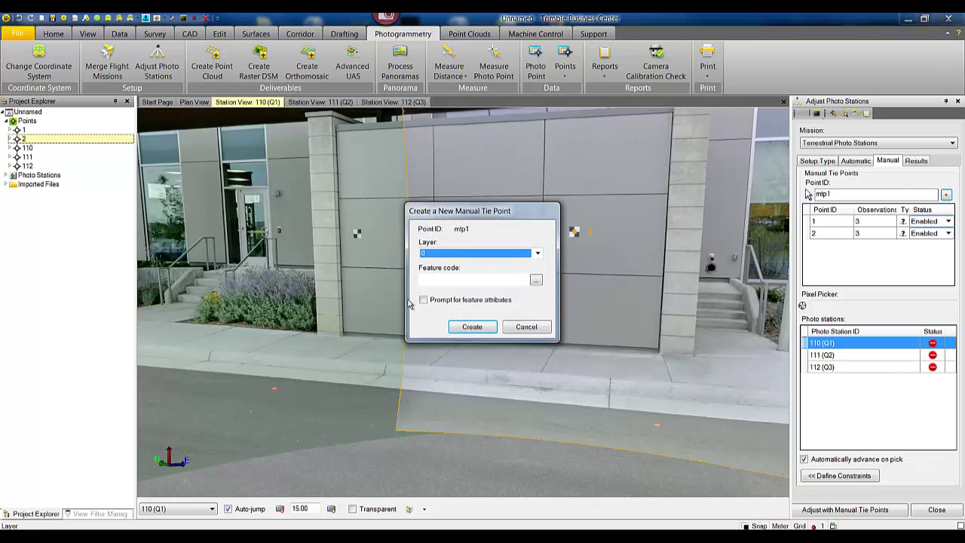
{"action": "left_click", "coordinate": [472, 327]}
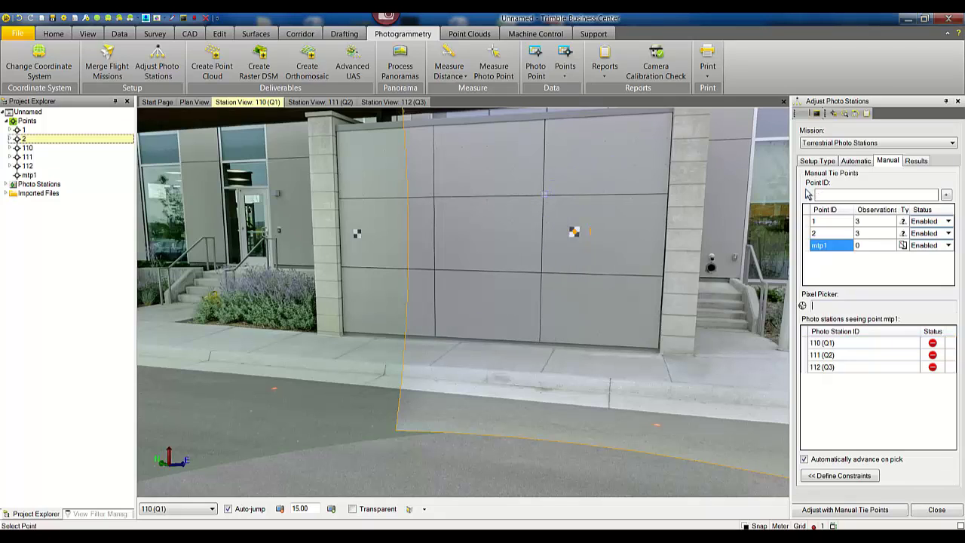
{"action": "left_click", "coordinate": [582, 233]}
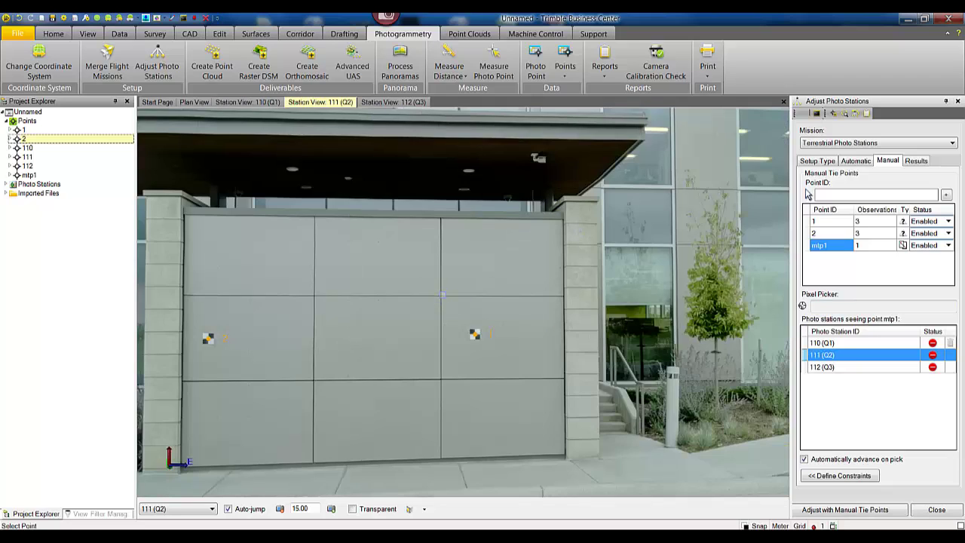
{"action": "left_click", "coordinate": [475, 334]}
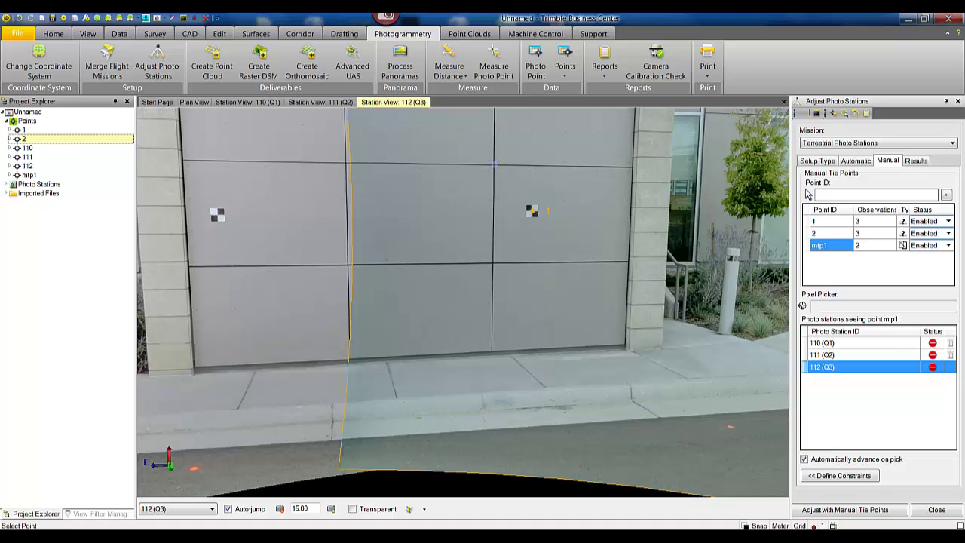
{"action": "left_click", "coordinate": [495, 163]}
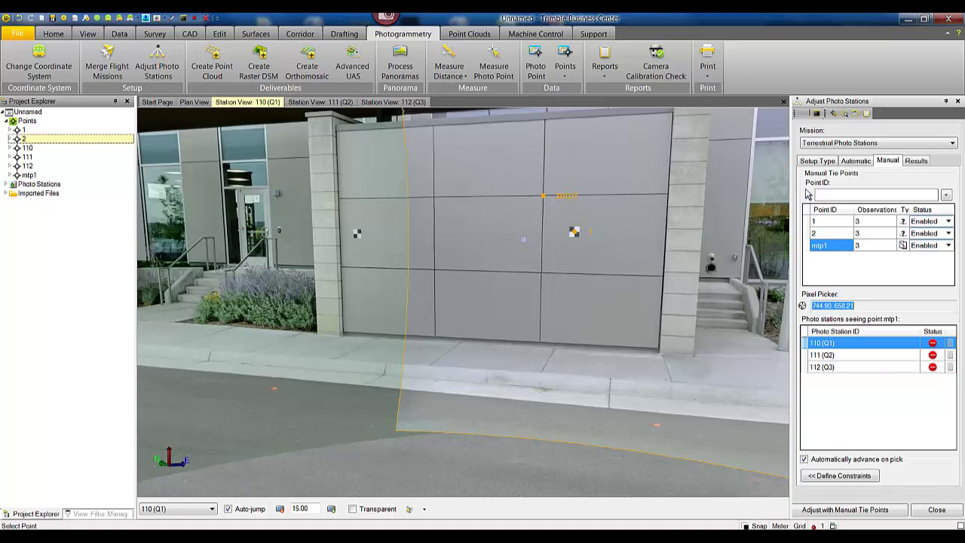
Step: Create tie point mtp2 and mark it at a lower panel corner
{"action": "left_click", "coordinate": [837, 194]}
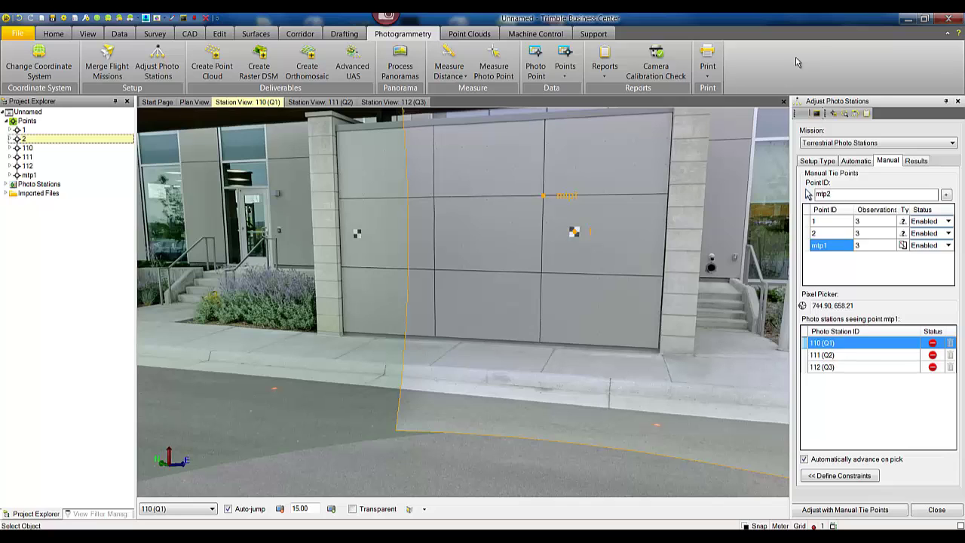
{"action": "left_click", "coordinate": [944, 196]}
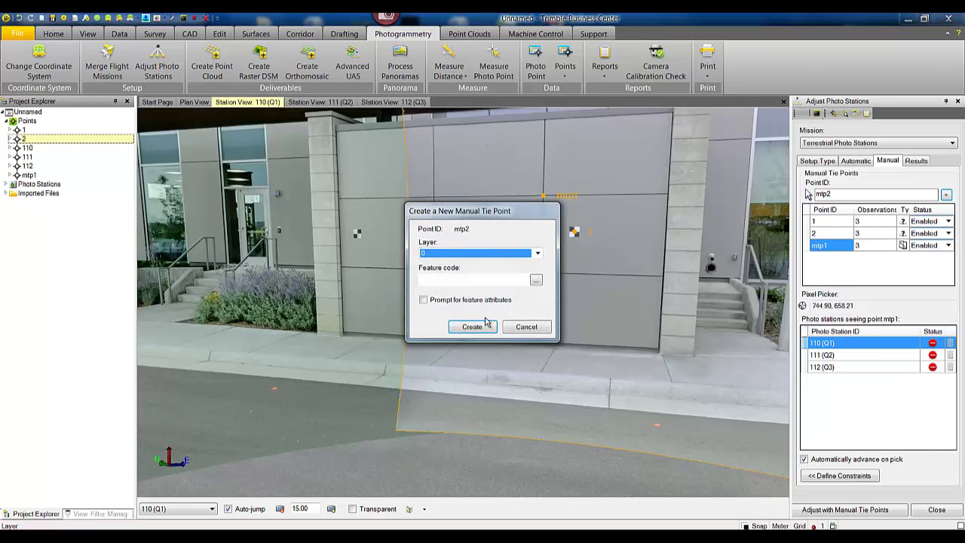
{"action": "left_click", "coordinate": [478, 329]}
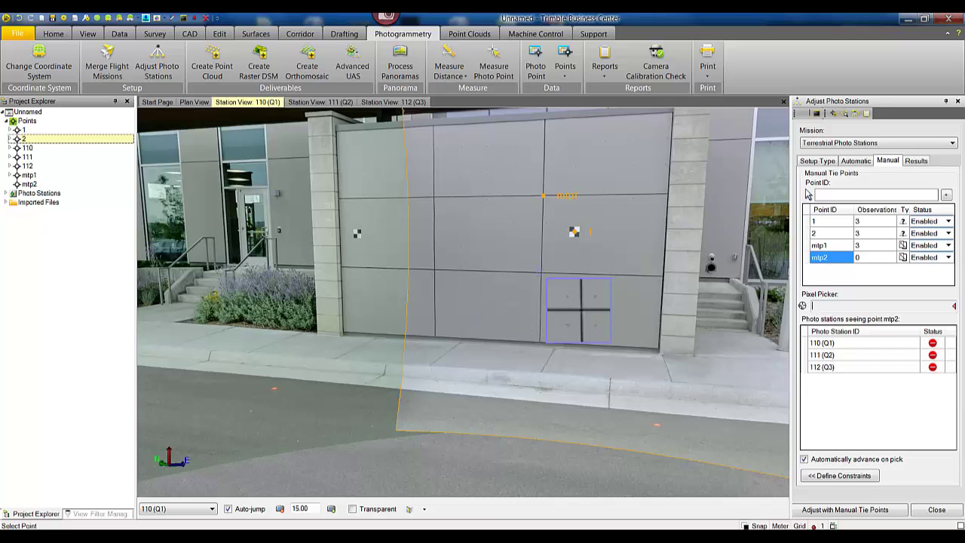
{"action": "left_click", "coordinate": [542, 272]}
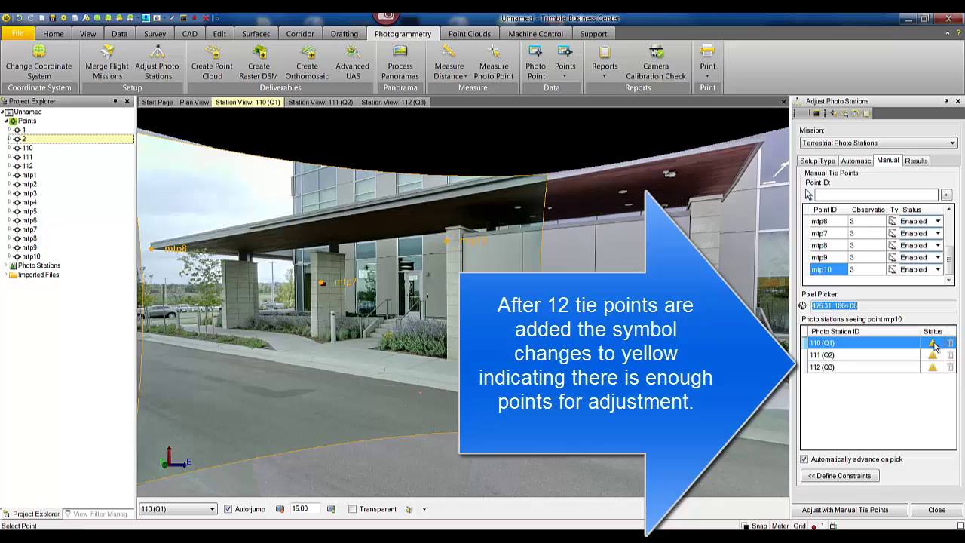
{"action": "mouse_move", "coordinate": [935, 351]}
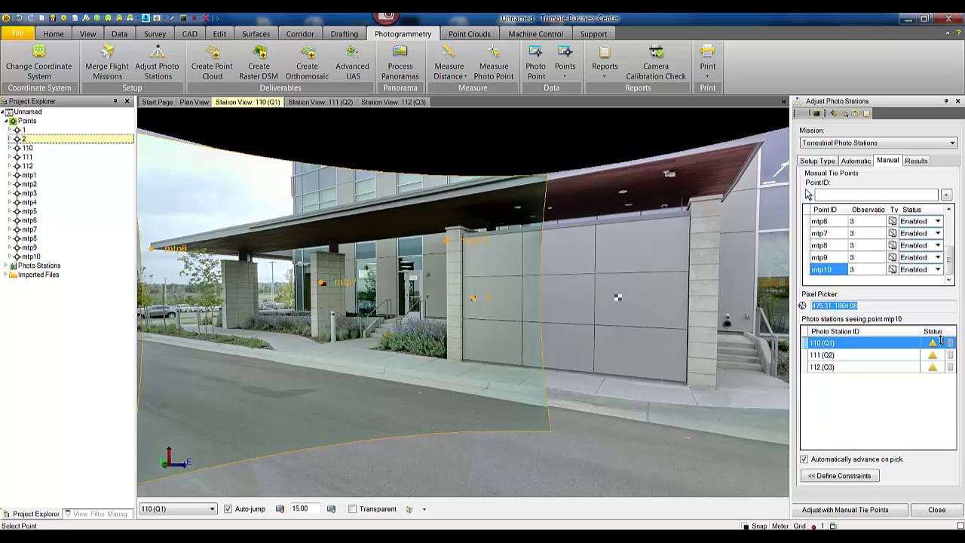
Step: Run the adjustment with the manual tie points and apply it to the three stations
{"action": "left_click", "coordinate": [868, 479]}
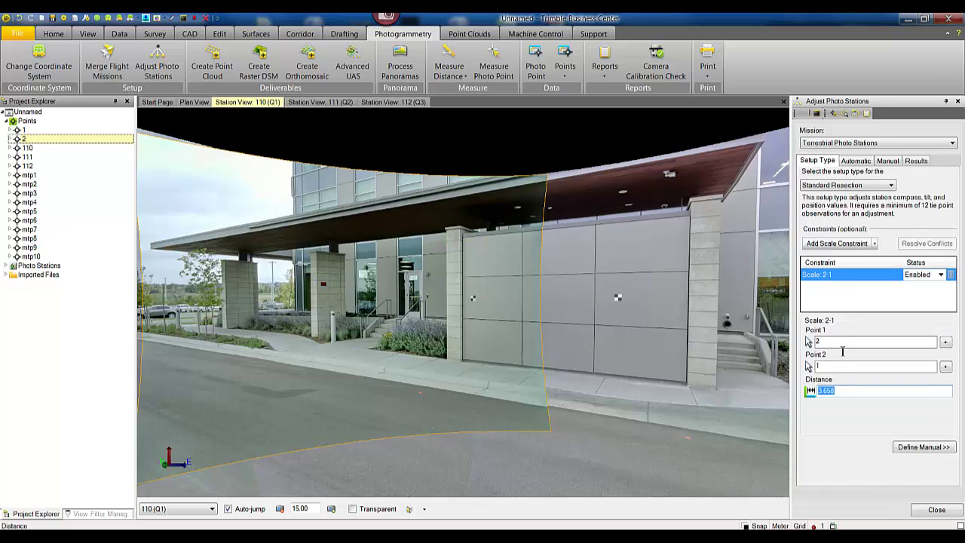
{"action": "left_click", "coordinate": [928, 449]}
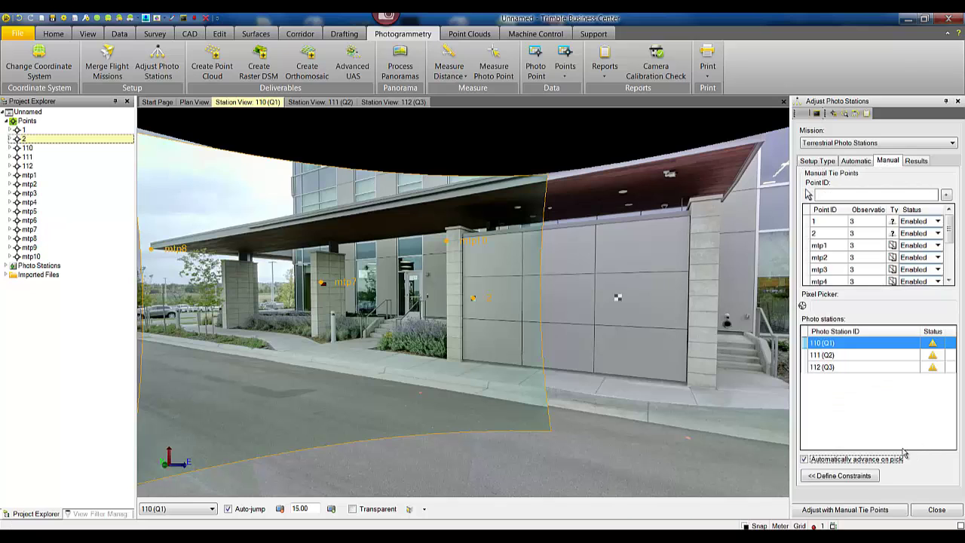
{"action": "left_click", "coordinate": [865, 511]}
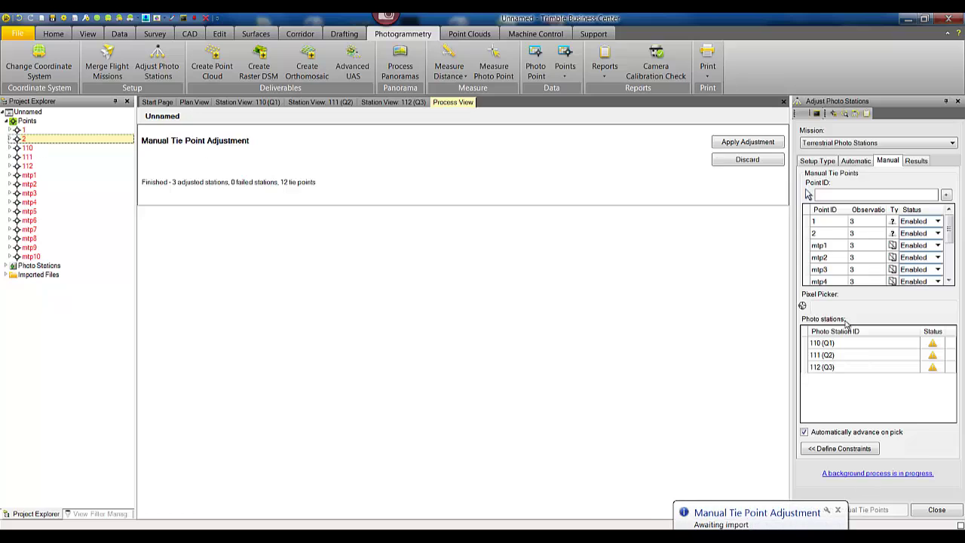
{"action": "left_click", "coordinate": [749, 143]}
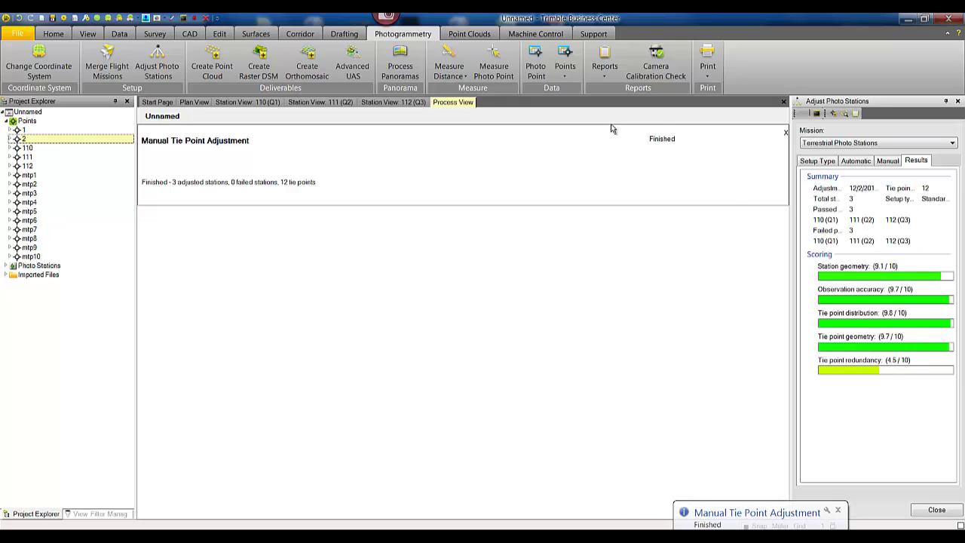
Step: Close the Process View and rotate the panorama toward the building and tie points
{"action": "right_click", "coordinate": [463, 104]}
{"action": "left_click", "coordinate": [480, 107]}
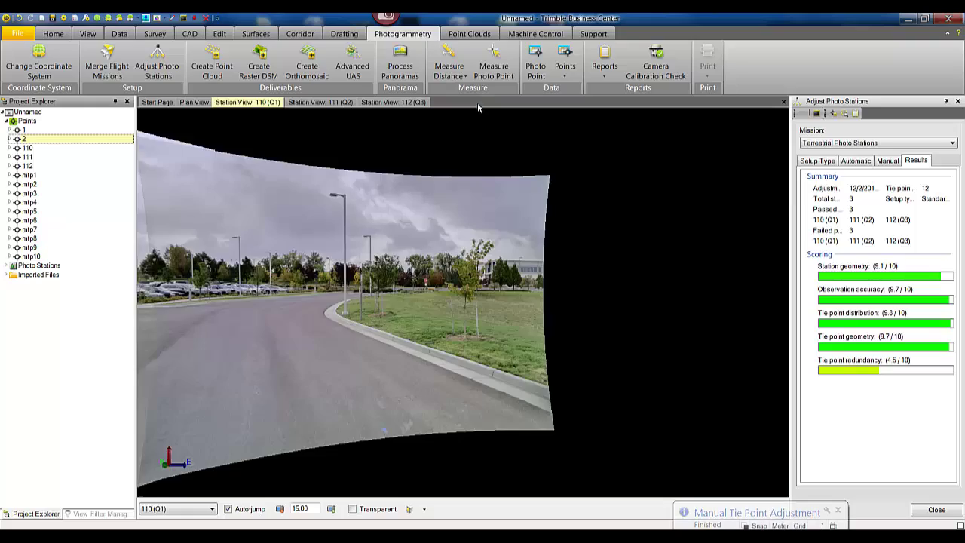
{"action": "left_click_drag", "start_coordinate": [227, 286], "coordinate": [468, 287]}
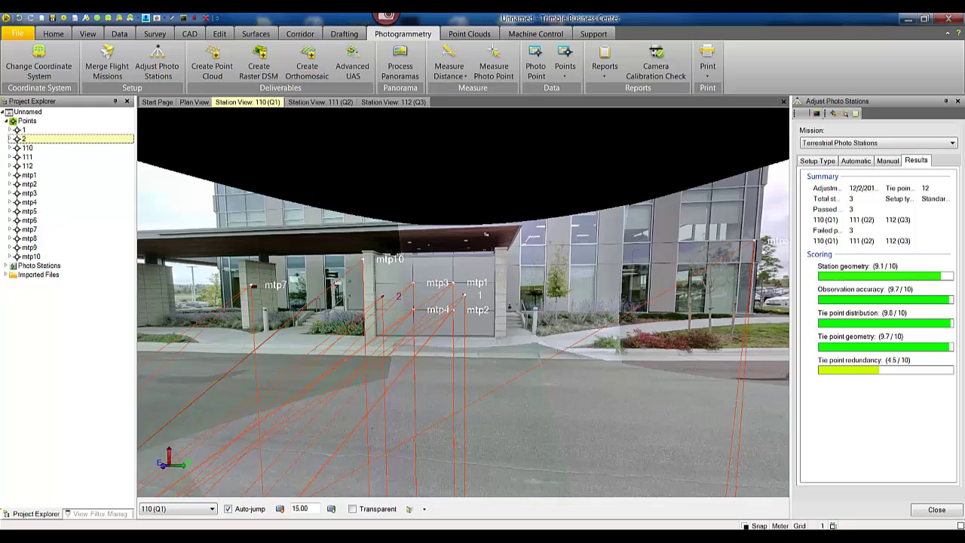
Step: Inspect stations 110–112 and tie points up to mtp10 in Plan View, then return to station 112 (Q3)
{"action": "left_click", "coordinate": [195, 102]}
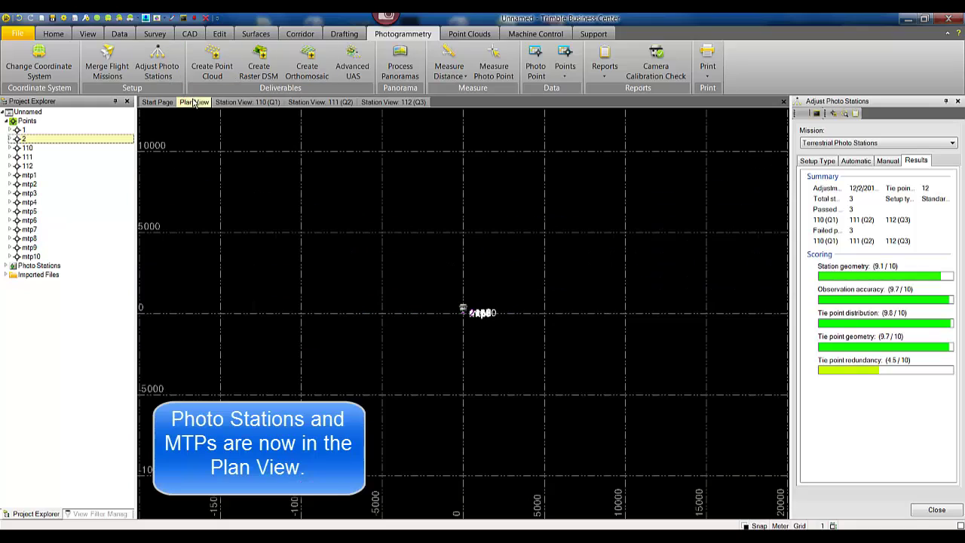
{"action": "scroll", "coordinate": [453, 313], "scroll_direction": "up", "scroll_amount": 15}
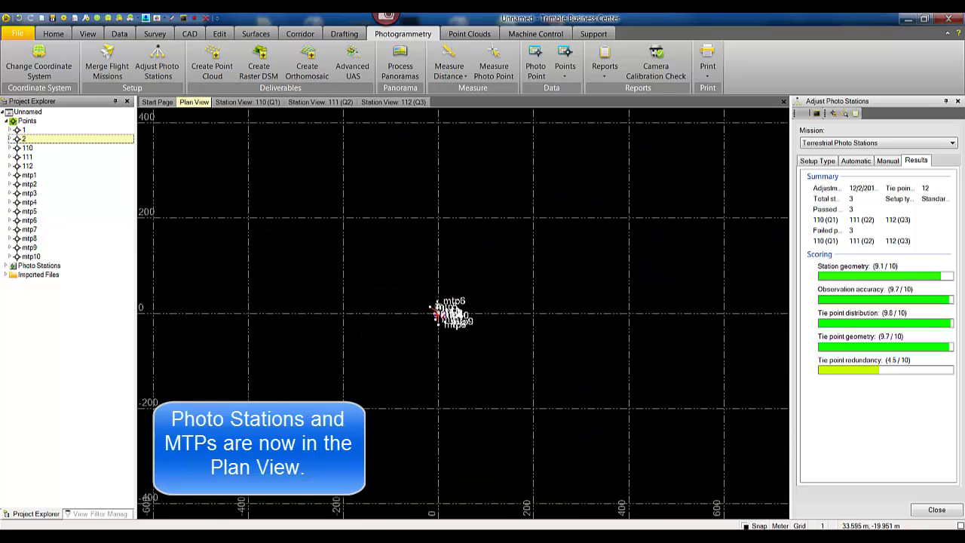
{"action": "scroll", "coordinate": [461, 300], "scroll_direction": "up", "scroll_amount": 5}
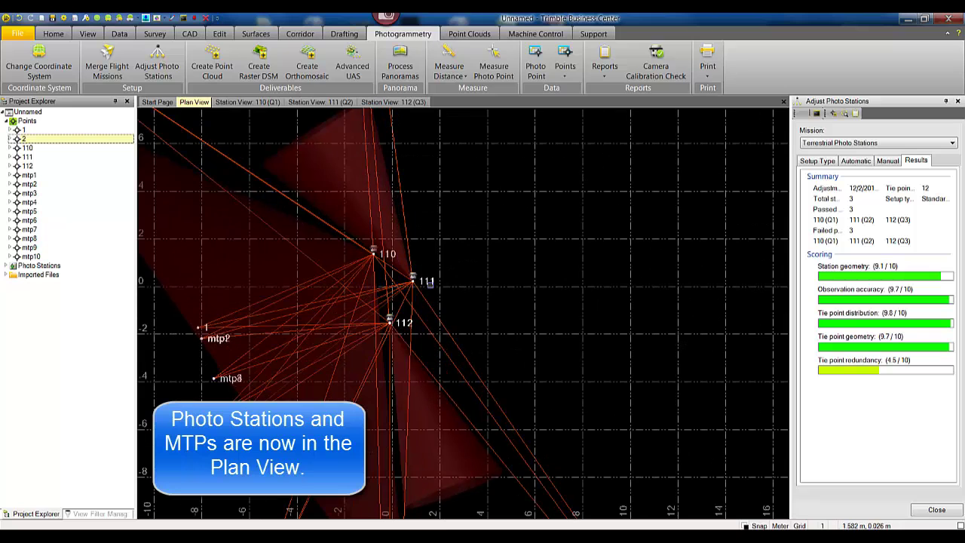
{"action": "middle_click_drag", "start_coordinate": [461, 299], "coordinate": [485, 296]}
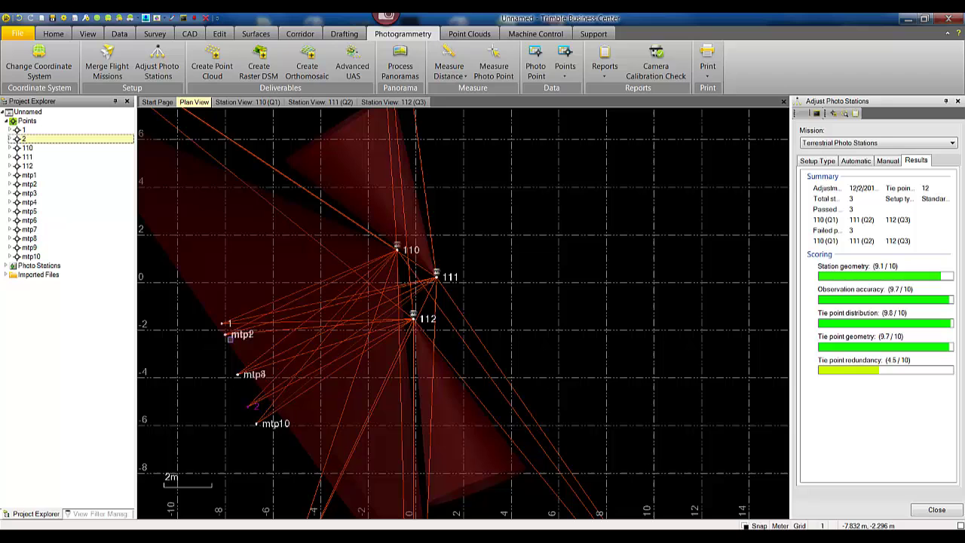
{"action": "scroll", "coordinate": [232, 322], "scroll_direction": "up", "scroll_amount": 2}
{"action": "scroll", "coordinate": [494, 337], "scroll_direction": "down", "scroll_amount": 4}
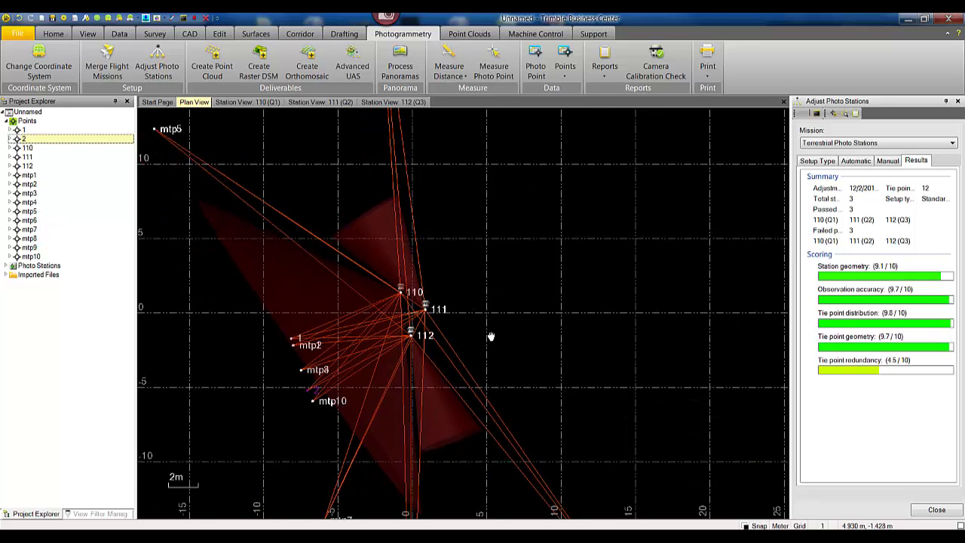
{"action": "scroll", "coordinate": [243, 341], "scroll_direction": "up", "scroll_amount": 3}
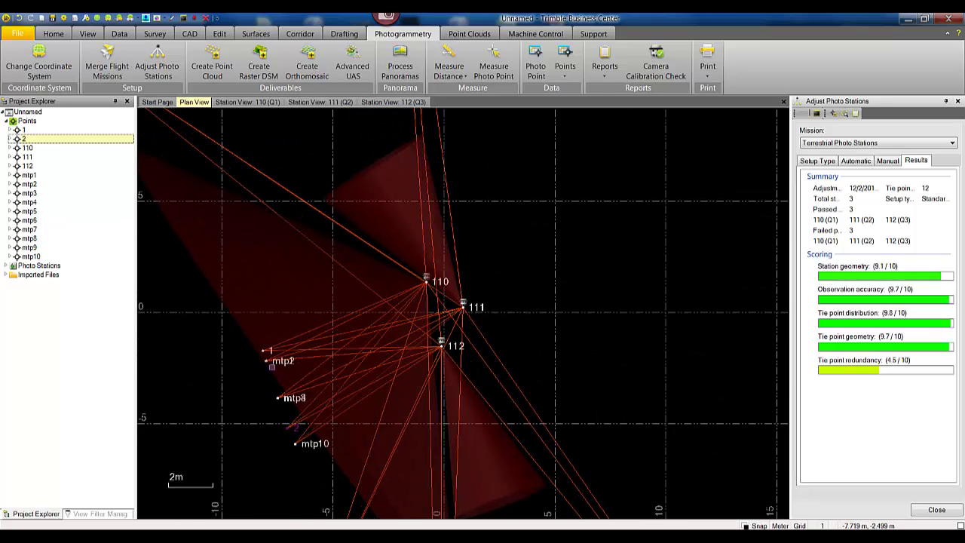
{"action": "left_click", "coordinate": [377, 102]}
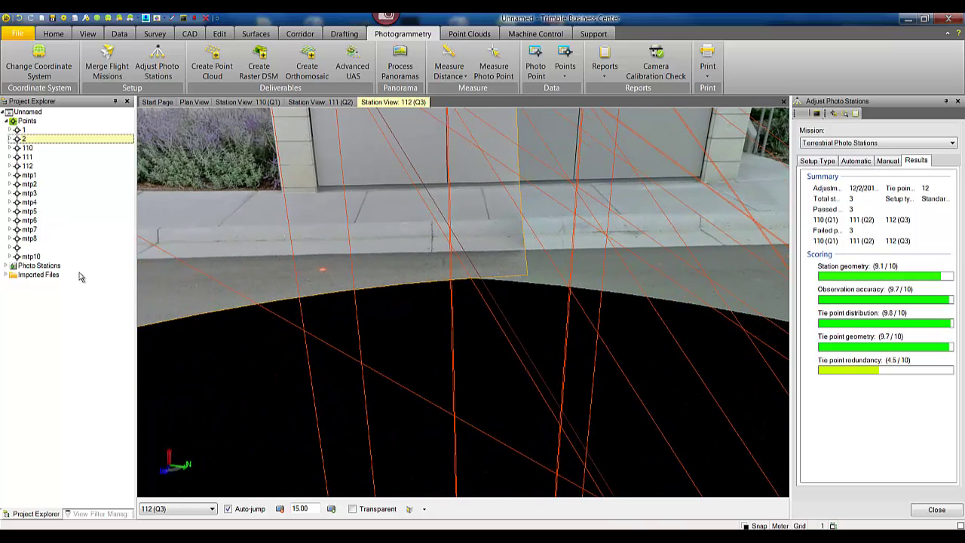
Step: Hide the observation rays using the View Filter Manager's Observation checkbox
{"action": "left_click", "coordinate": [90, 514]}
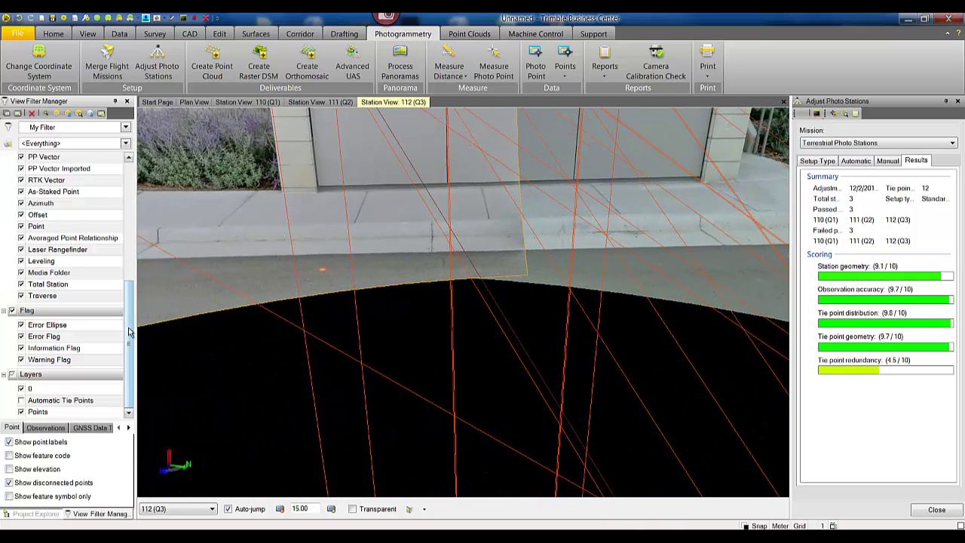
{"action": "scroll", "coordinate": [128, 331], "scroll_direction": "up", "scroll_amount": 5}
{"action": "left_click", "coordinate": [21, 218]}
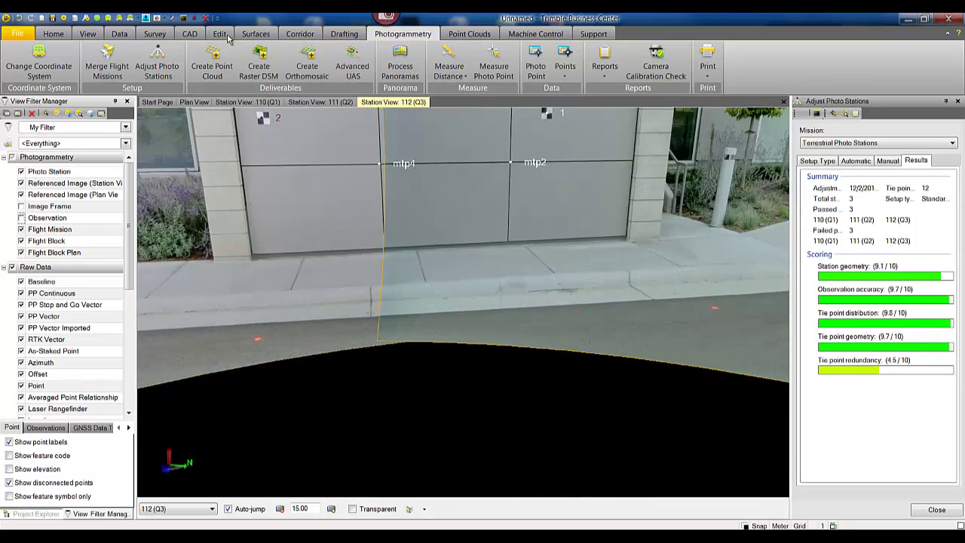
Step: Measure photo point orange1 on the first orange ground dot with Pixel Picker
{"action": "left_click", "coordinate": [495, 68]}
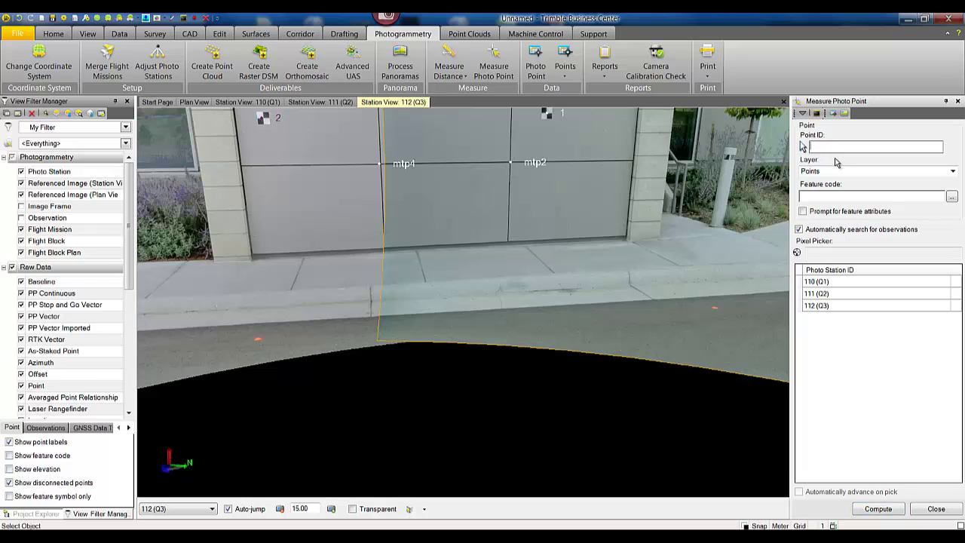
{"action": "type", "text": "orange1"}
{"action": "left_click", "coordinate": [826, 252]}
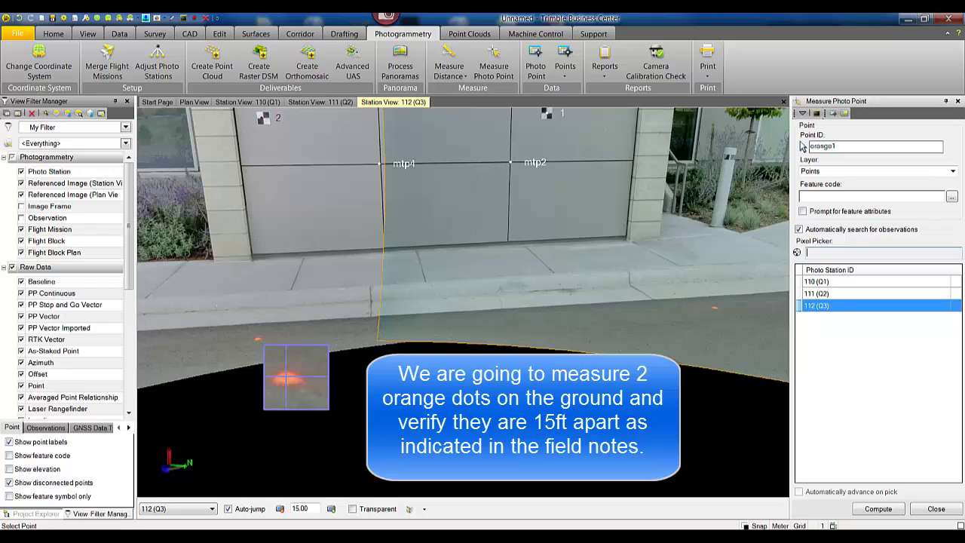
{"action": "left_click", "coordinate": [297, 377]}
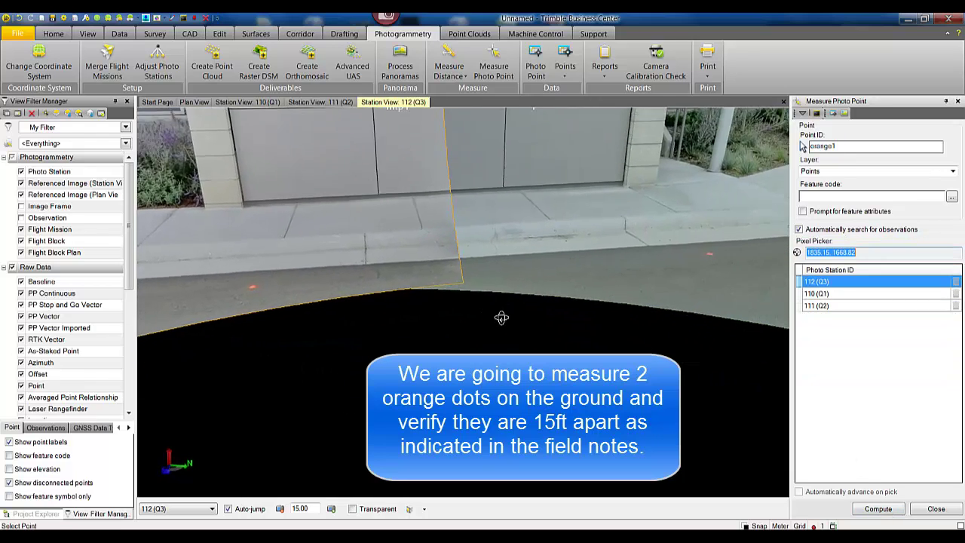
Step: Measure photo point orange2 on the second orange dot on the road and compute it
{"action": "left_click", "coordinate": [872, 148]}
{"action": "key", "text": "BackSpace"}
{"action": "type", "text": "2"}
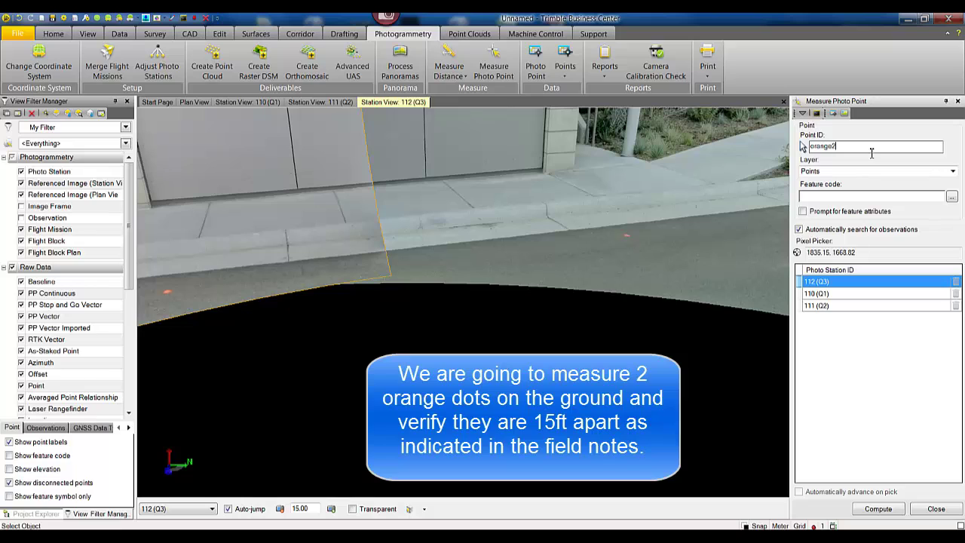
{"action": "left_click", "coordinate": [843, 255]}
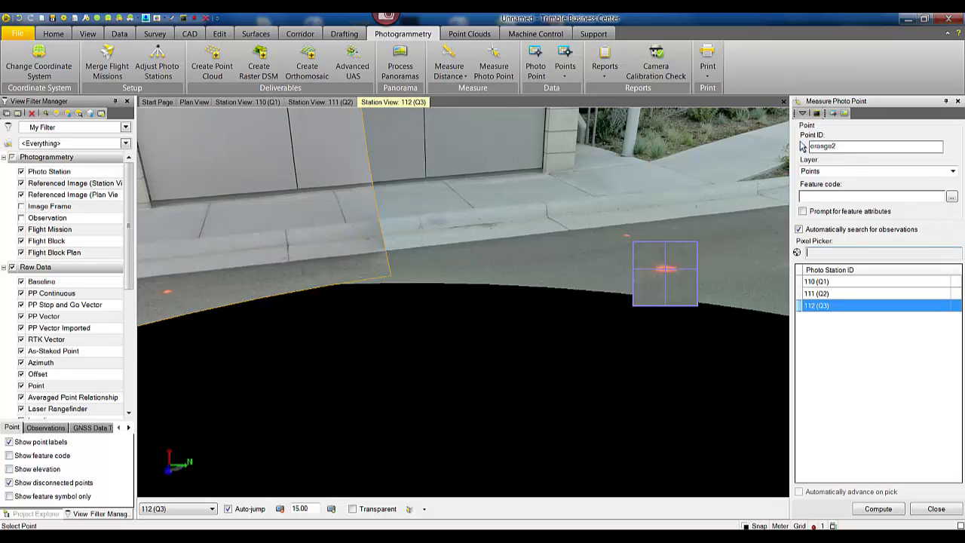
{"action": "left_click", "coordinate": [665, 269]}
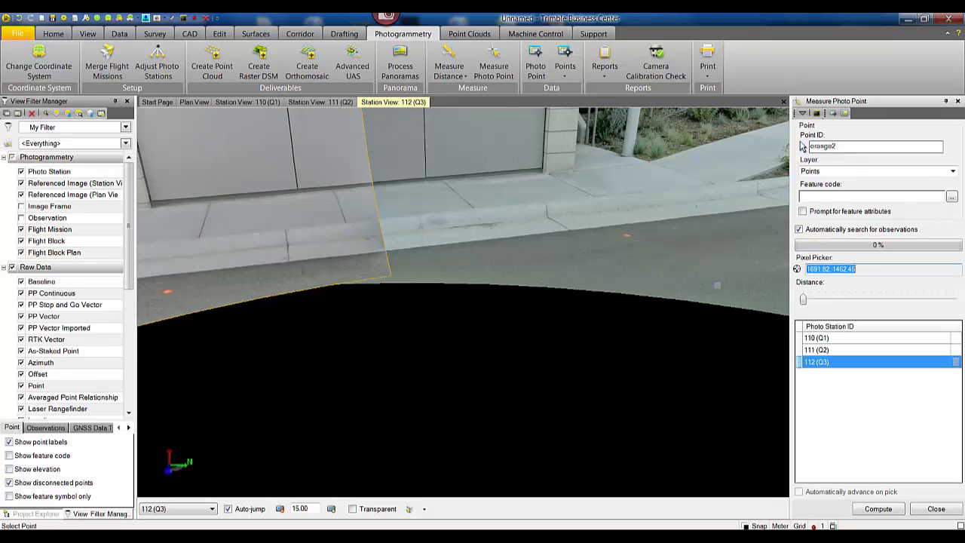
{"action": "left_click", "coordinate": [884, 512]}
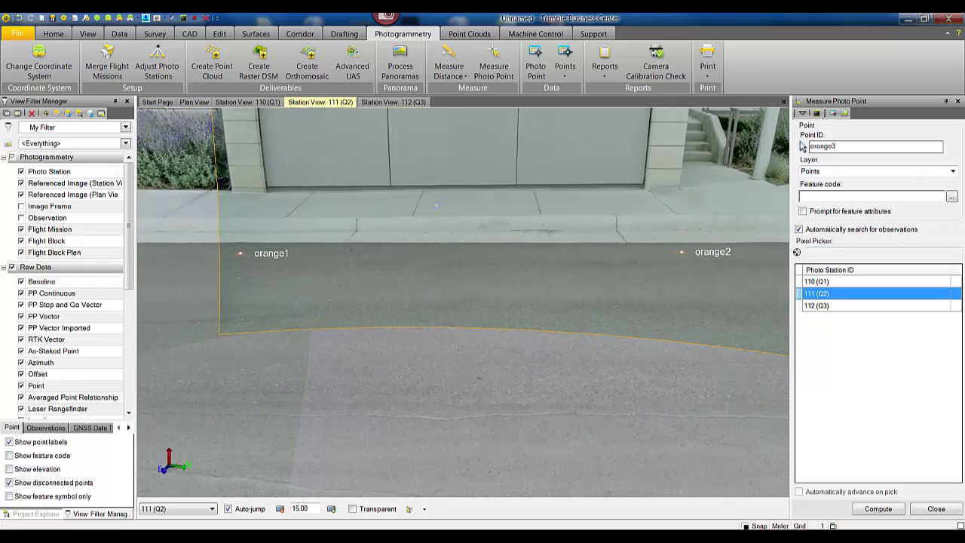
Step: Measure the distance from orange2 to orange1 with Measure Distance
{"action": "left_click", "coordinate": [450, 60]}
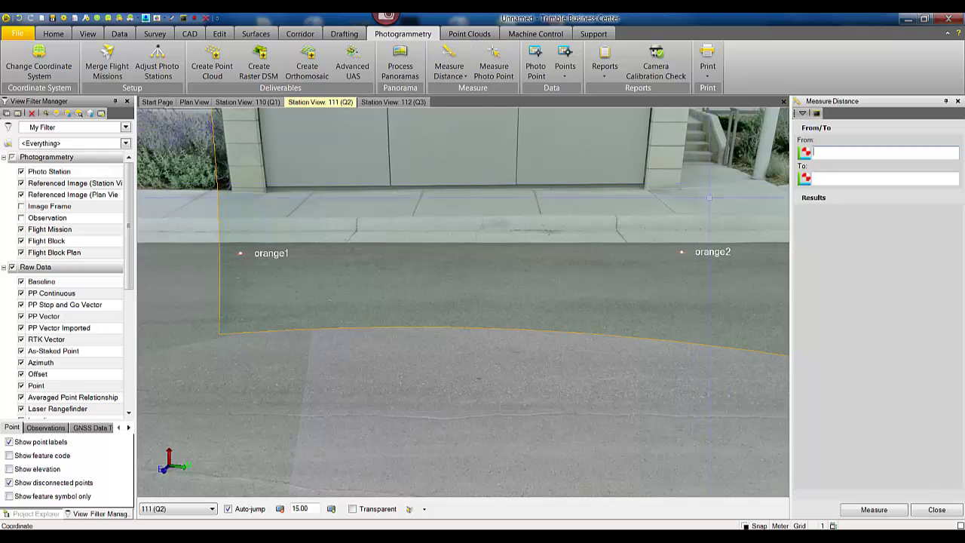
{"action": "left_click", "coordinate": [681, 252]}
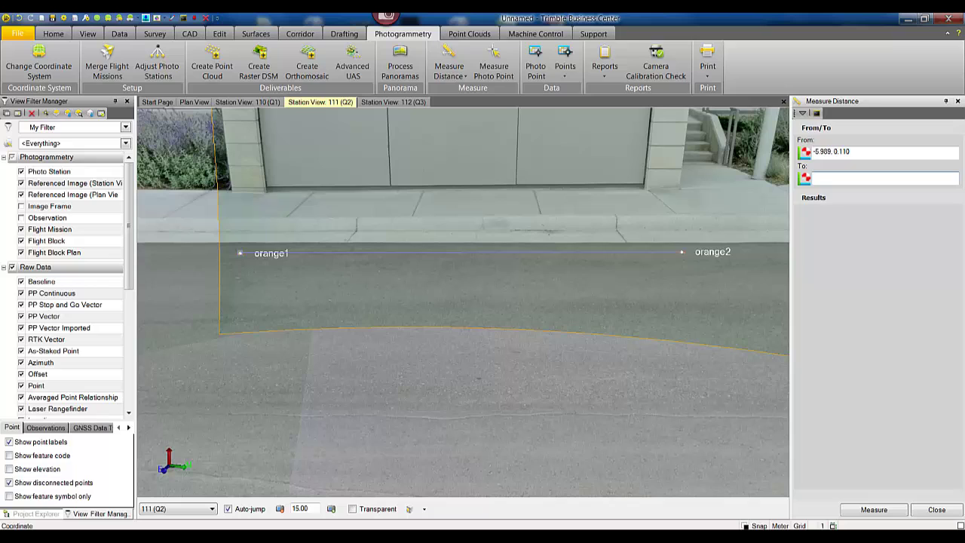
{"action": "left_click", "coordinate": [240, 252]}
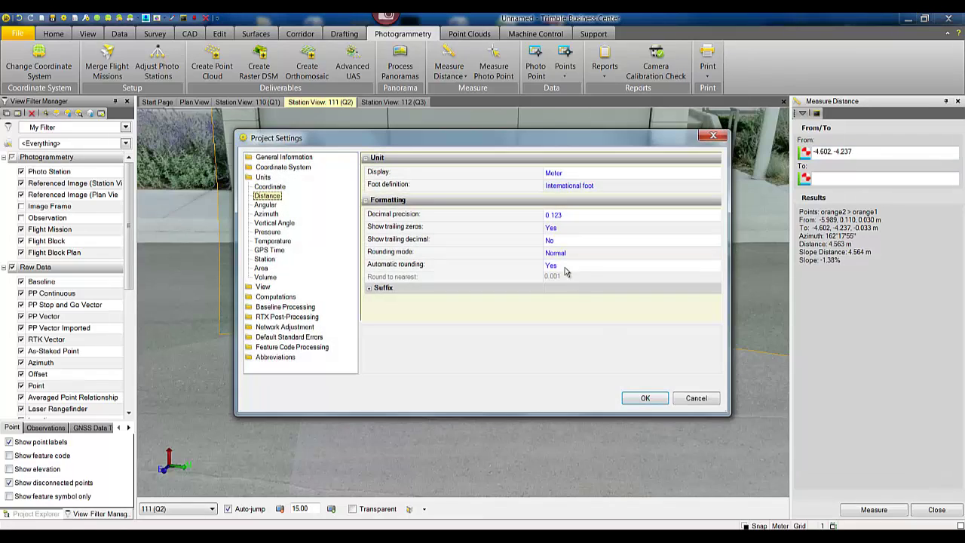
Step: Switch distance display to US survey feet and remeasure orange2 to orange1, showing 14.971 ft
{"action": "left_click", "coordinate": [576, 180]}
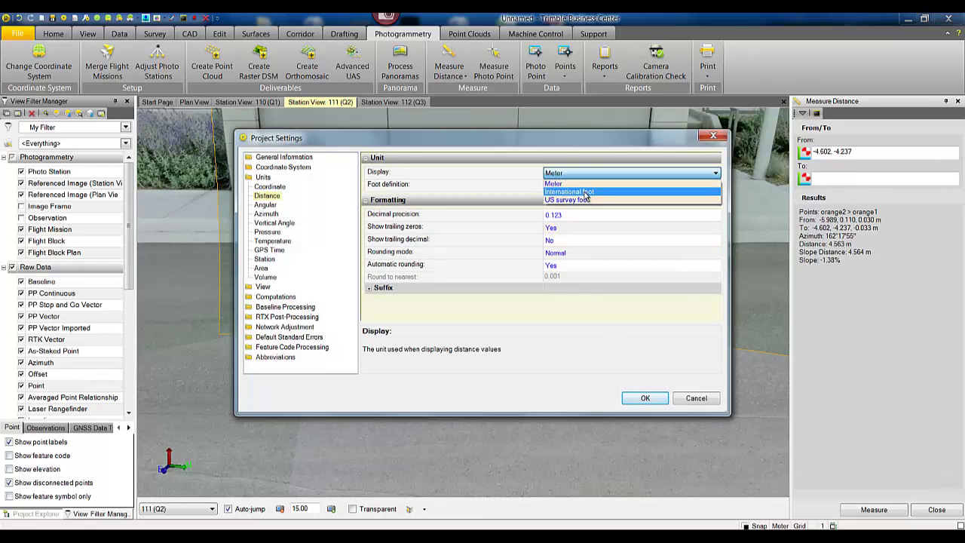
{"action": "left_click", "coordinate": [579, 200]}
{"action": "left_click", "coordinate": [647, 398]}
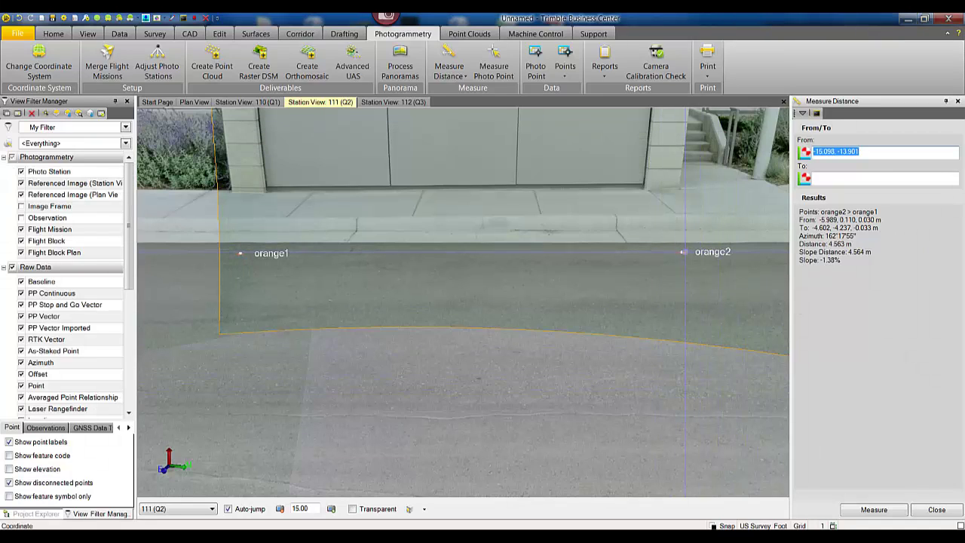
{"action": "left_click", "coordinate": [654, 252]}
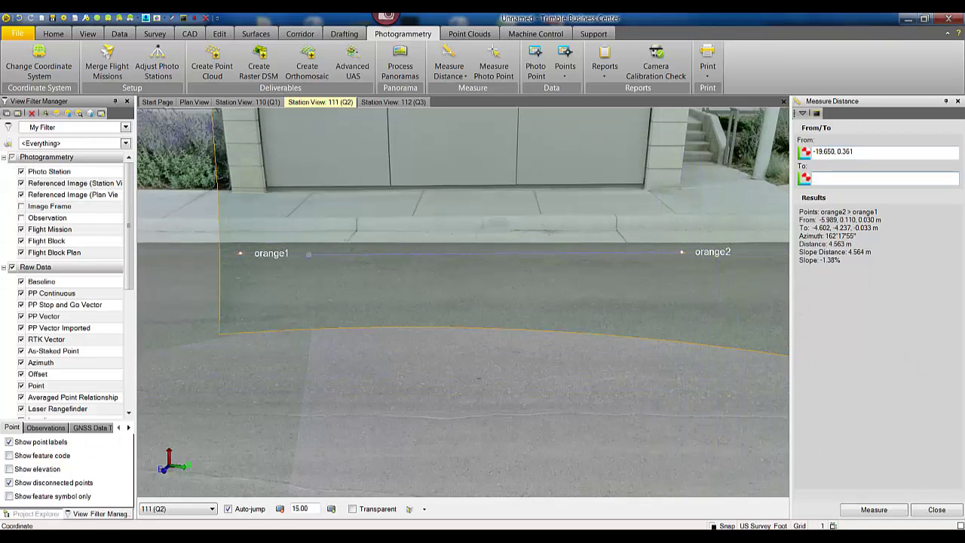
{"action": "left_click", "coordinate": [239, 253]}
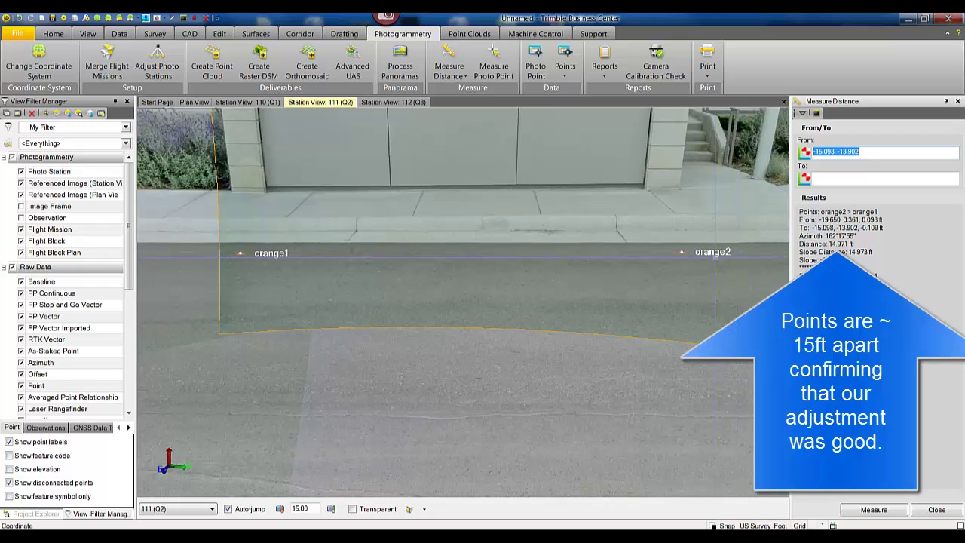
{"action": "scroll", "coordinate": [640, 257], "scroll_direction": "down", "scroll_amount": 4}
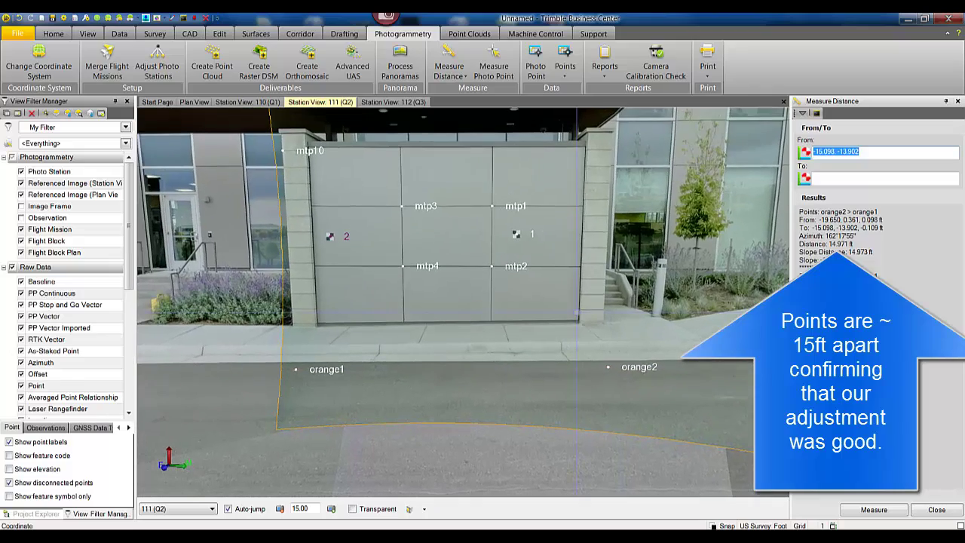
{"action": "scroll", "coordinate": [491, 314], "scroll_direction": "down", "scroll_amount": 3}
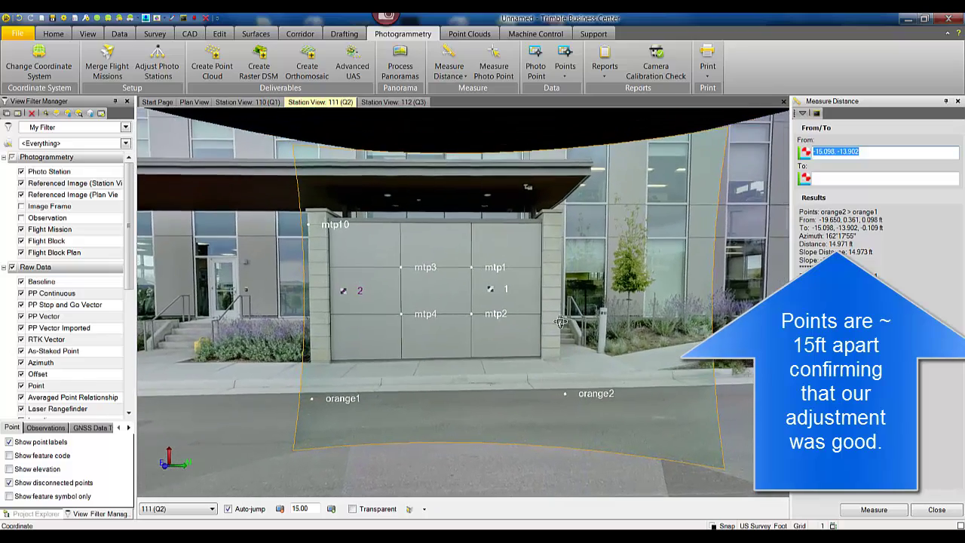
{"action": "left_click_drag", "start_coordinate": [491, 313], "coordinate": [442, 305]}
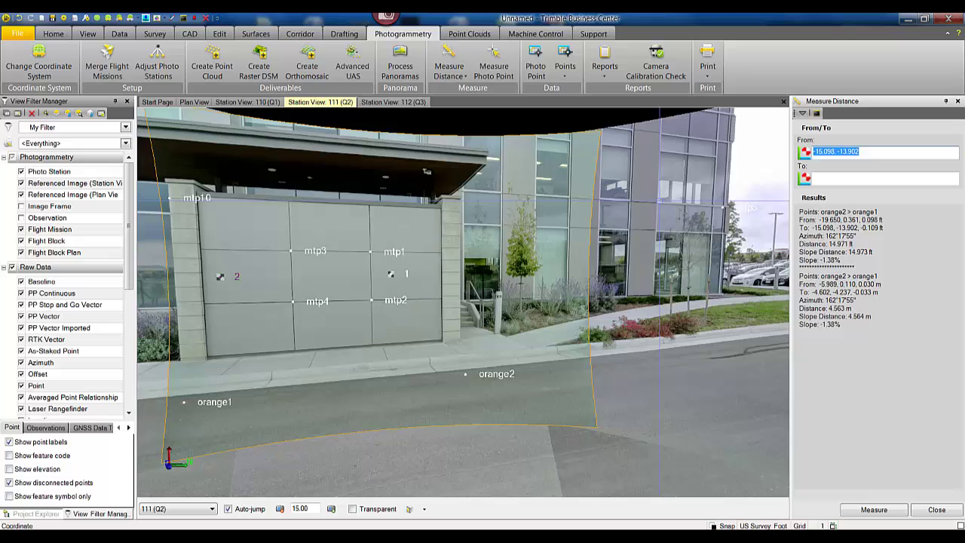